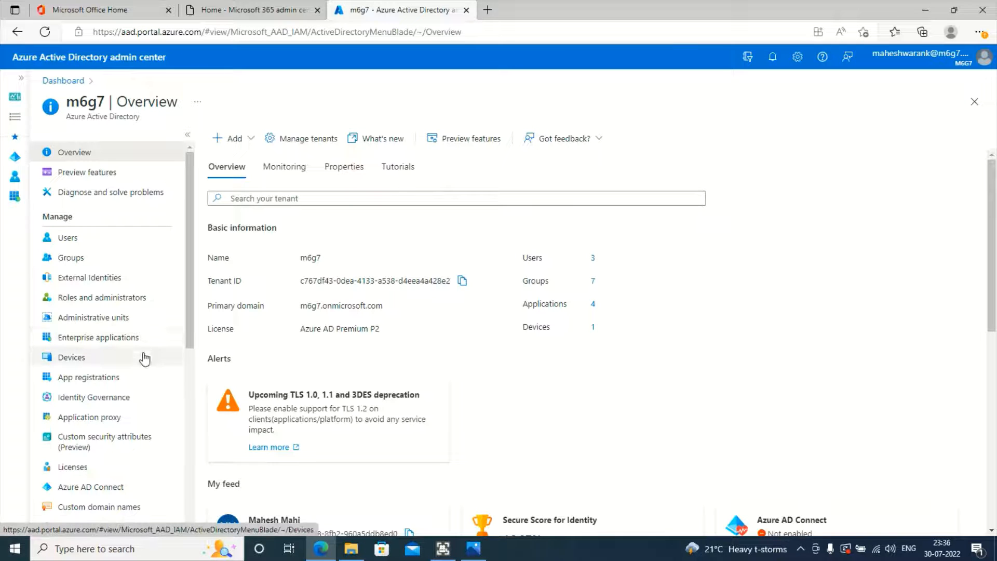
Step: Show the m6g7 Users page with its 3 members and expand the New user dropdown
{"action": "scroll", "coordinate": [141, 384], "scroll_direction": "down", "scroll_amount": 6}
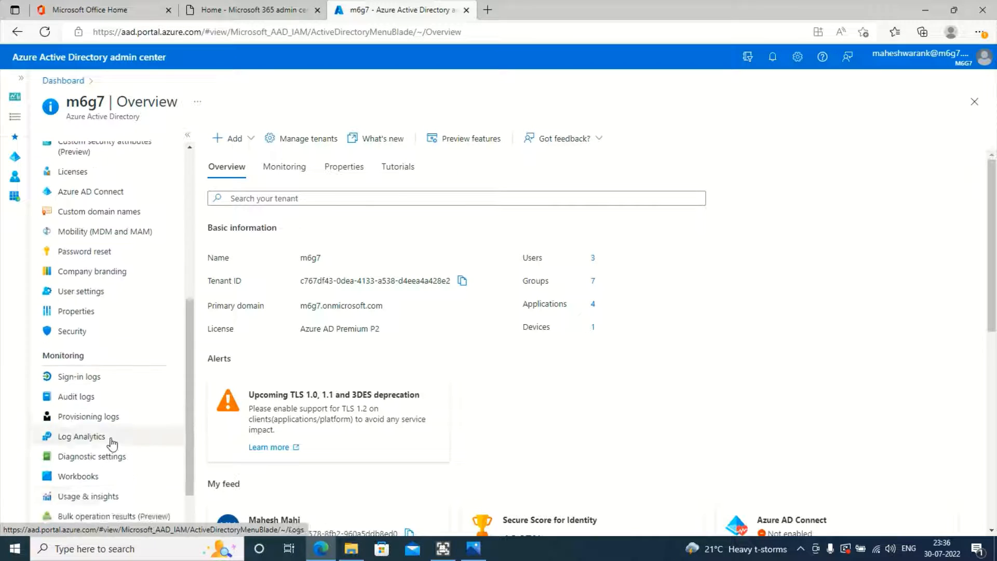
{"action": "scroll", "coordinate": [111, 444], "scroll_direction": "down", "scroll_amount": 1}
{"action": "scroll", "coordinate": [98, 450], "scroll_direction": "up", "scroll_amount": 4}
{"action": "scroll", "coordinate": [85, 369], "scroll_direction": "up", "scroll_amount": 3}
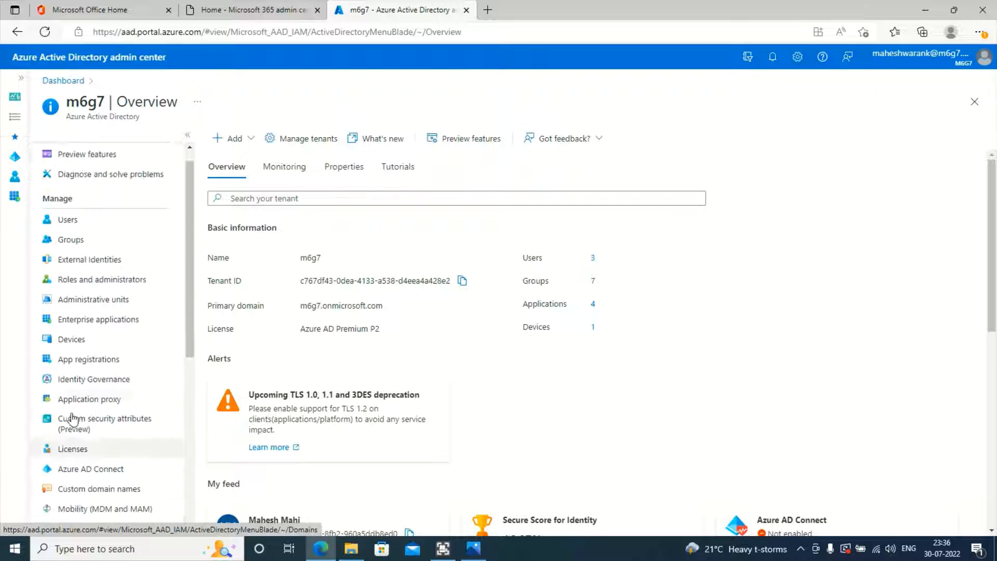
{"action": "scroll", "coordinate": [73, 418], "scroll_direction": "up", "scroll_amount": 1}
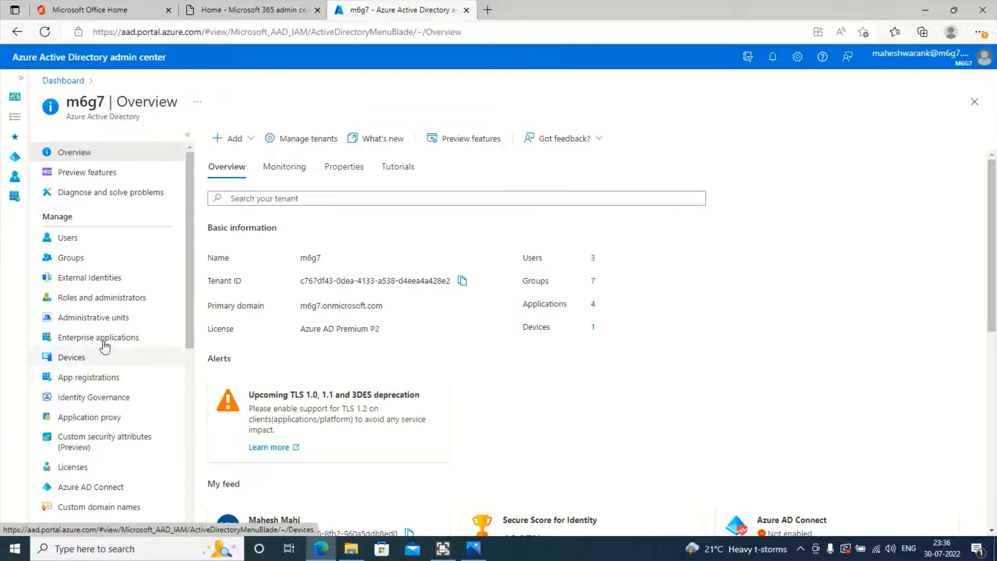
{"action": "left_click", "coordinate": [95, 247]}
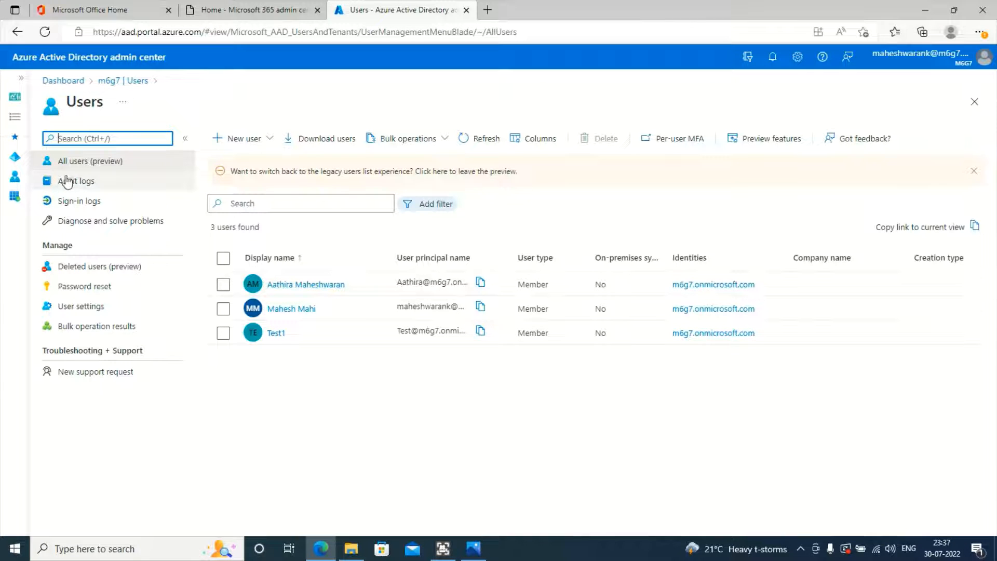
{"action": "left_click", "coordinate": [270, 139]}
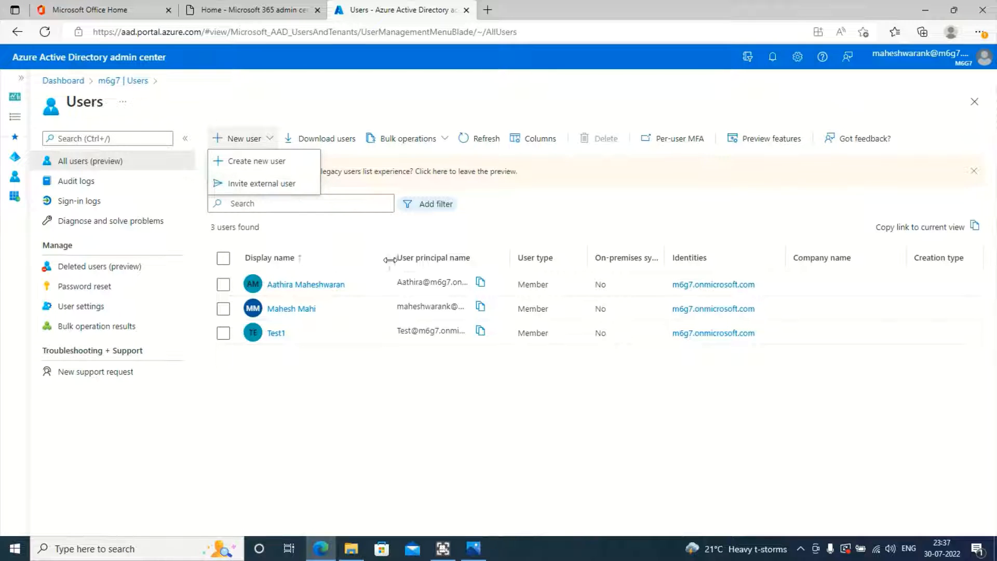
{"action": "left_click_drag", "start_coordinate": [389, 259], "coordinate": [260, 259]}
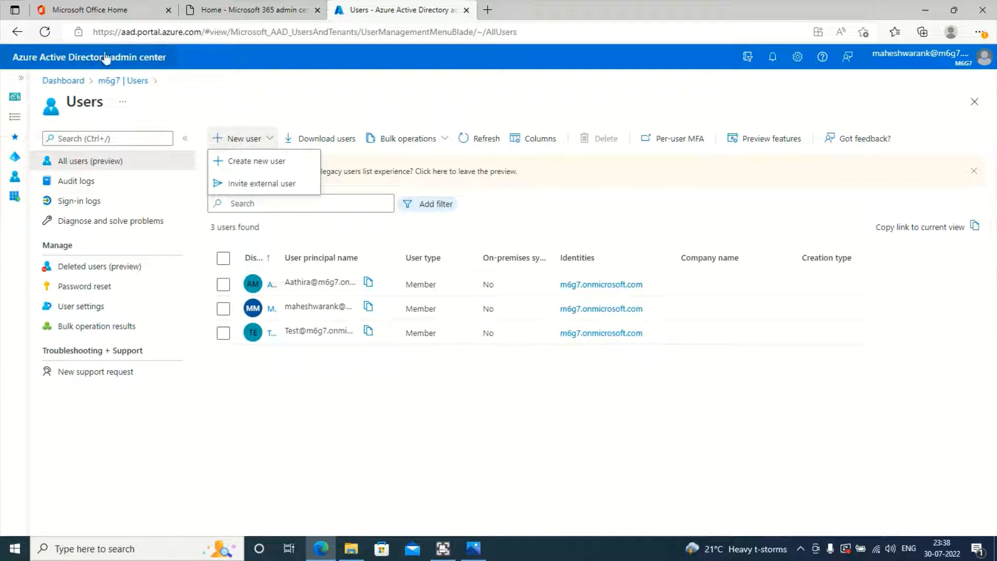
Step: Choose Create new user to open a blank New user form
{"action": "left_click", "coordinate": [246, 165]}
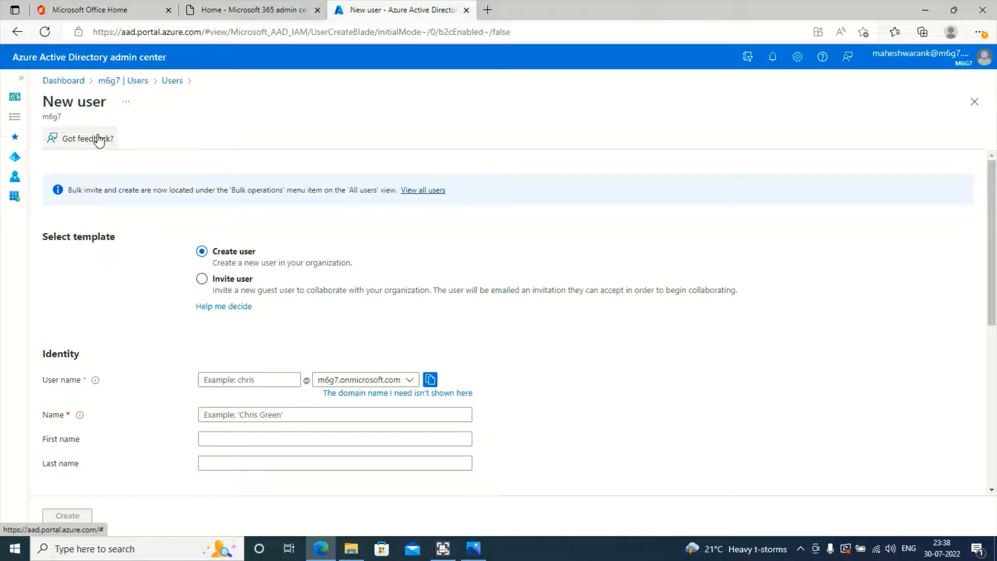
{"action": "scroll", "coordinate": [275, 296], "scroll_direction": "down", "scroll_amount": 1}
{"action": "scroll", "coordinate": [211, 276], "scroll_direction": "up", "scroll_amount": 1}
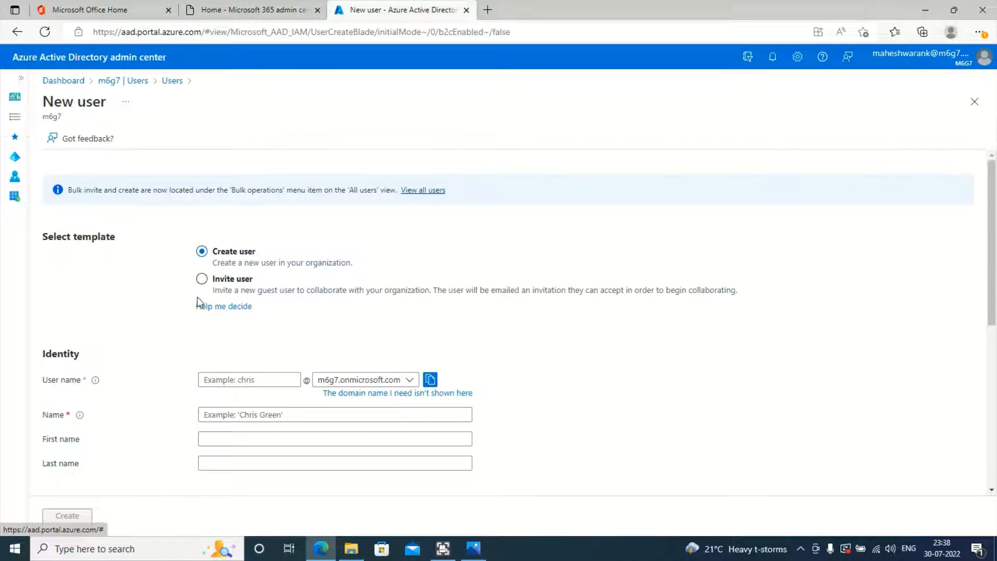
{"action": "scroll", "coordinate": [283, 298], "scroll_direction": "down", "scroll_amount": 1}
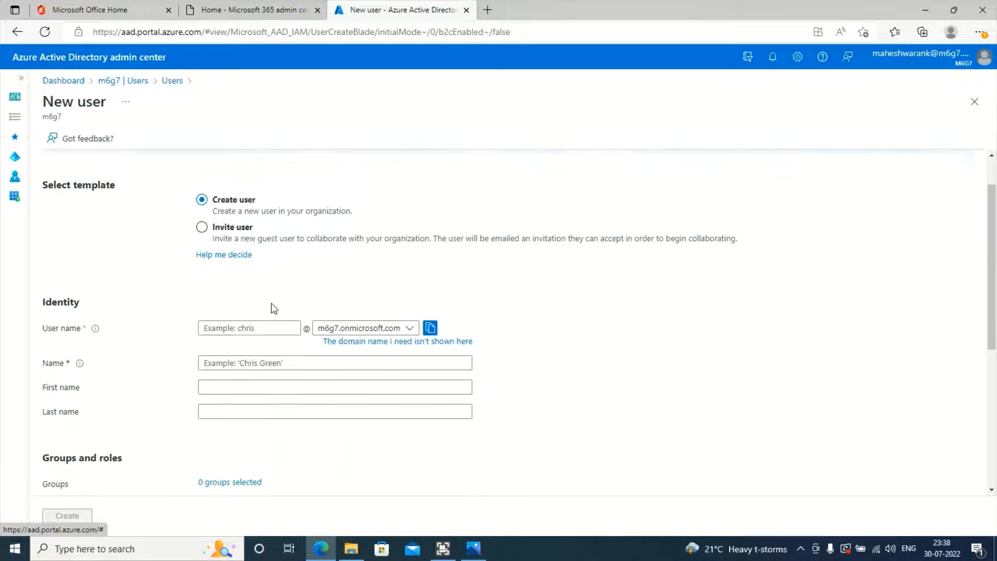
{"action": "scroll", "coordinate": [274, 308], "scroll_direction": "up", "scroll_amount": 1}
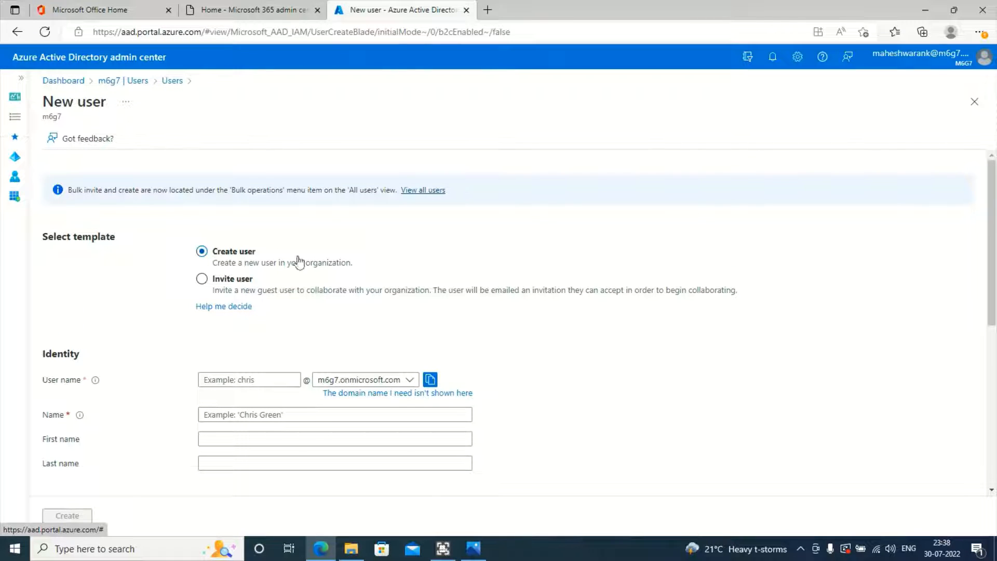
{"action": "scroll", "coordinate": [250, 285], "scroll_direction": "down", "scroll_amount": 1}
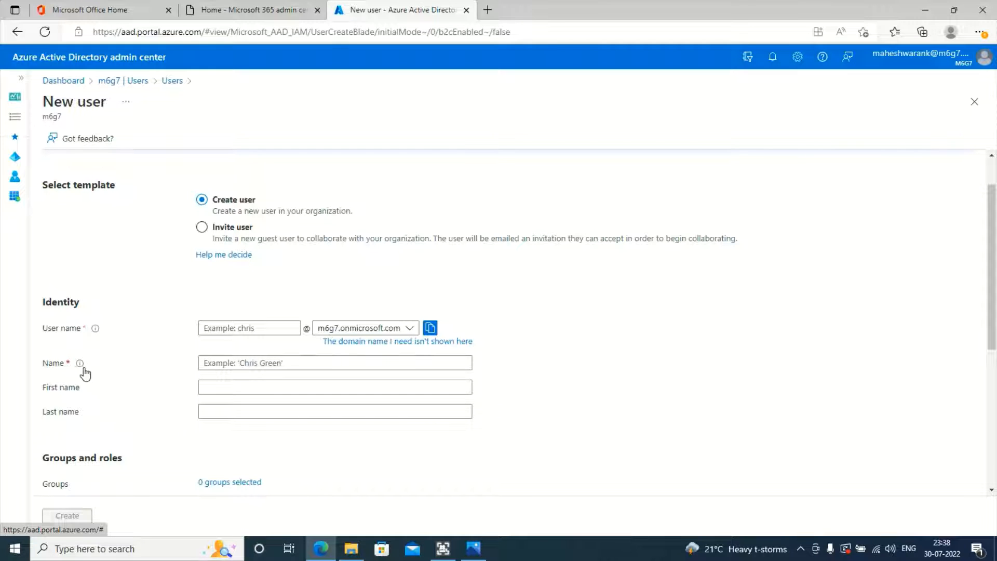
{"action": "mouse_move", "coordinate": [79, 363]}
{"action": "scroll", "coordinate": [311, 360], "scroll_direction": "up", "scroll_amount": 1}
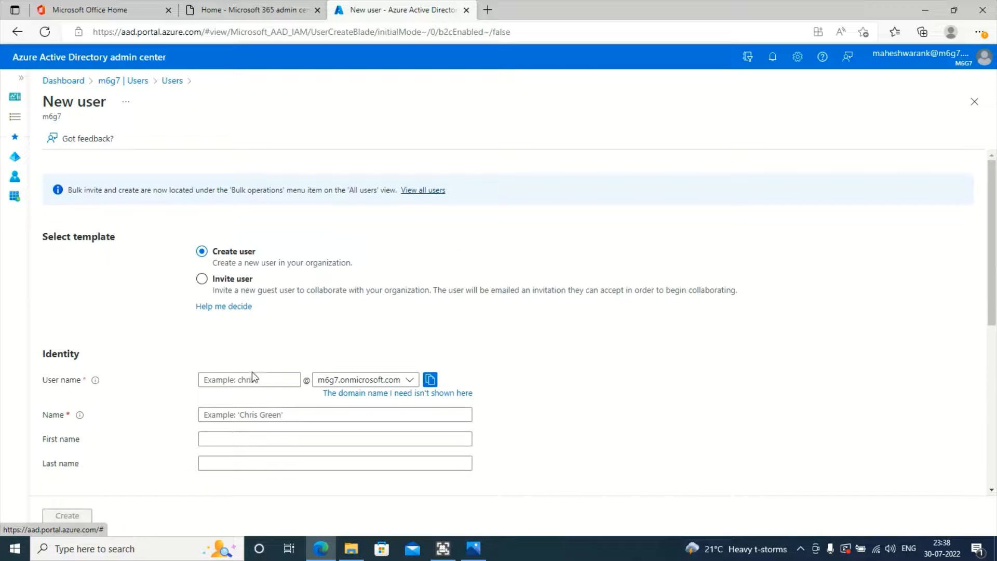
Step: Enter user name 'user1' and display name 'User1' in the Identity section
{"action": "left_click", "coordinate": [243, 383]}
{"action": "type", "text": "user"}
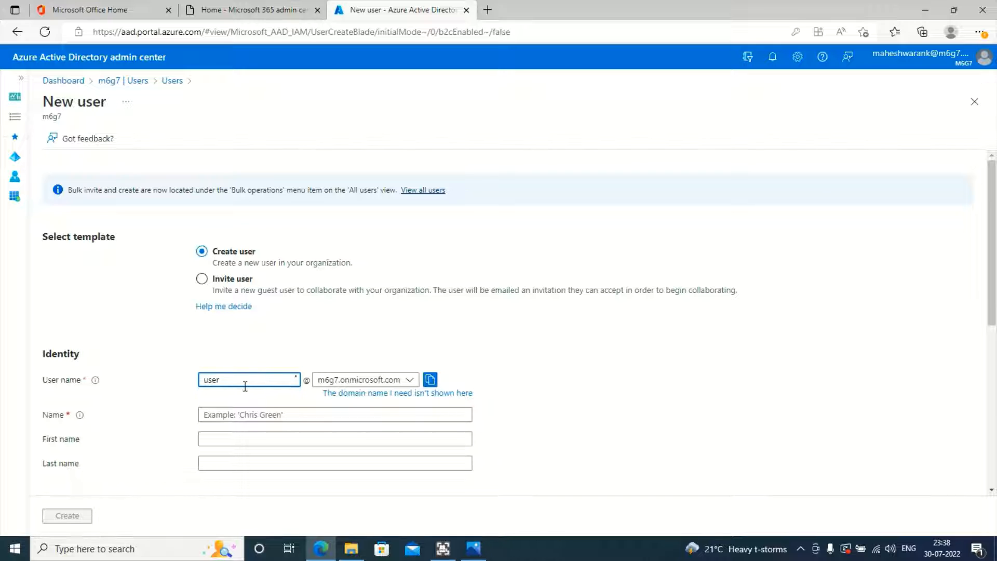
{"action": "type", "text": "1"}
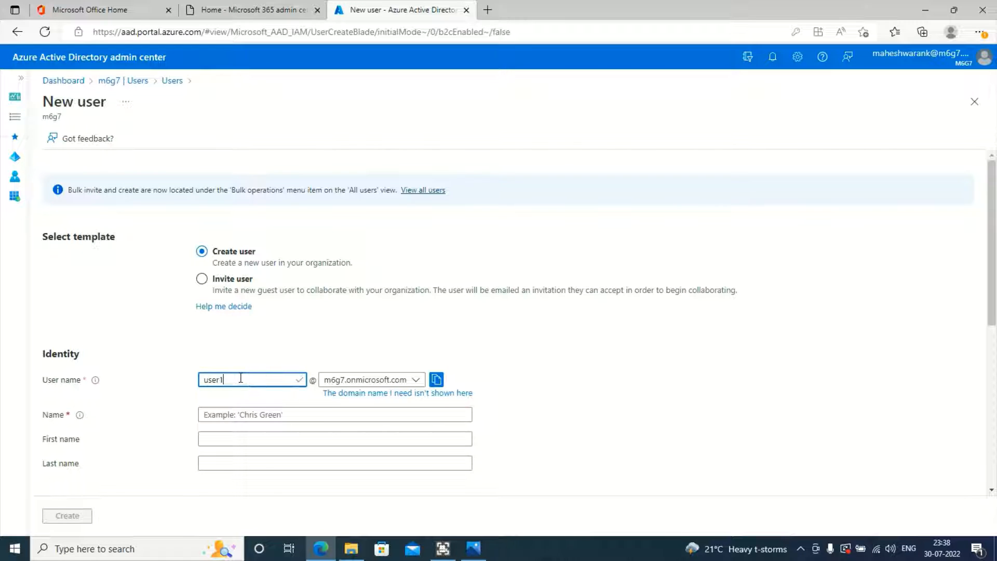
{"action": "left_click", "coordinate": [301, 414]}
{"action": "type", "text": "User1"}
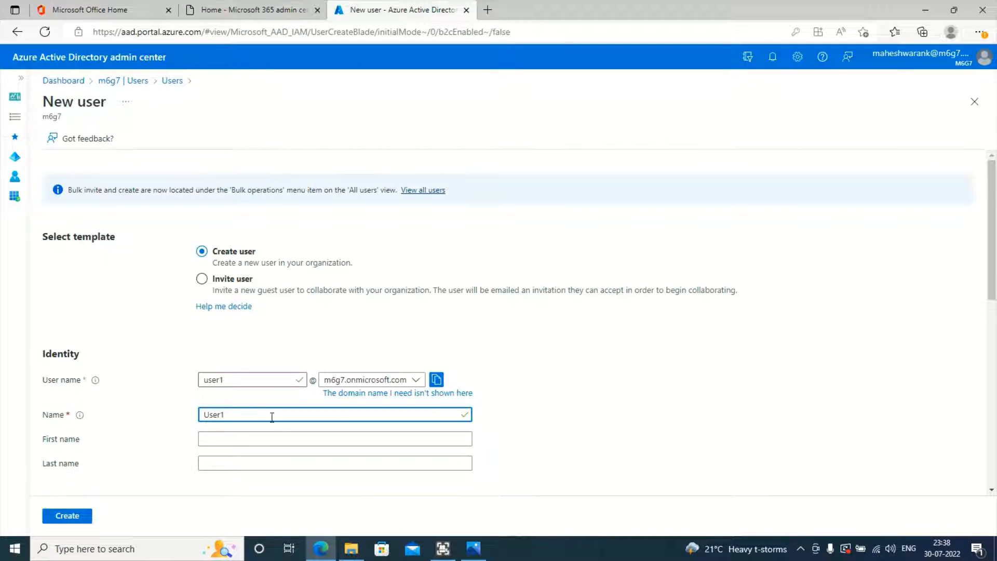
{"action": "left_click_drag", "start_coordinate": [229, 417], "coordinate": [181, 426]}
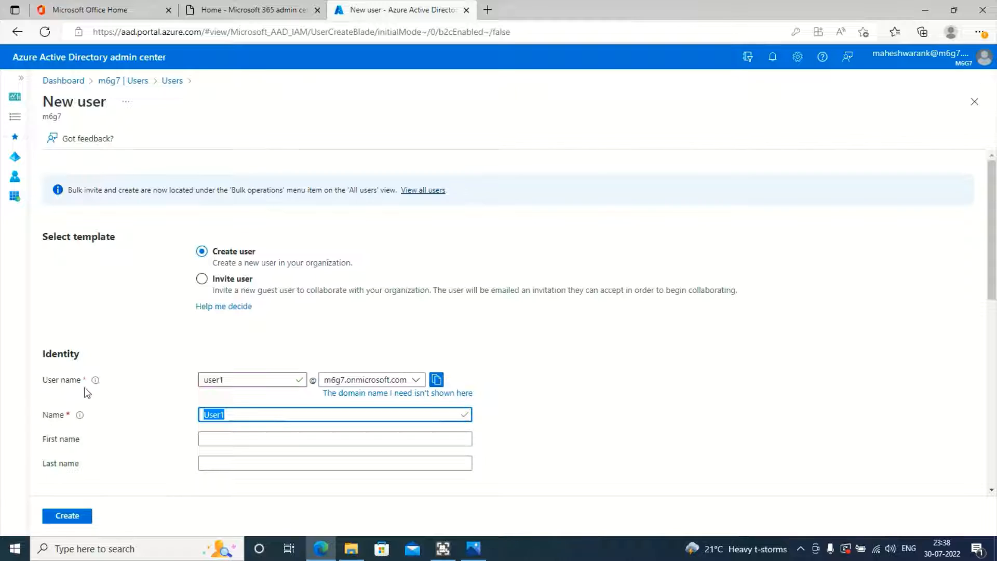
{"action": "left_click", "coordinate": [232, 383]}
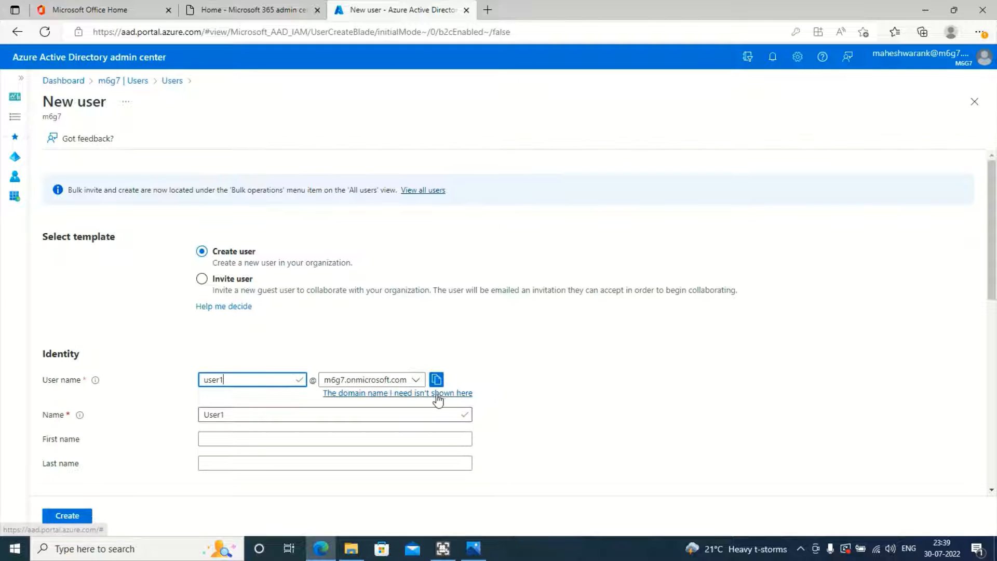
Step: Set name 'User One', first name 'User', last name 'One', and choose 'Let me create the password'
{"action": "scroll", "coordinate": [633, 395], "scroll_direction": "down", "scroll_amount": 2}
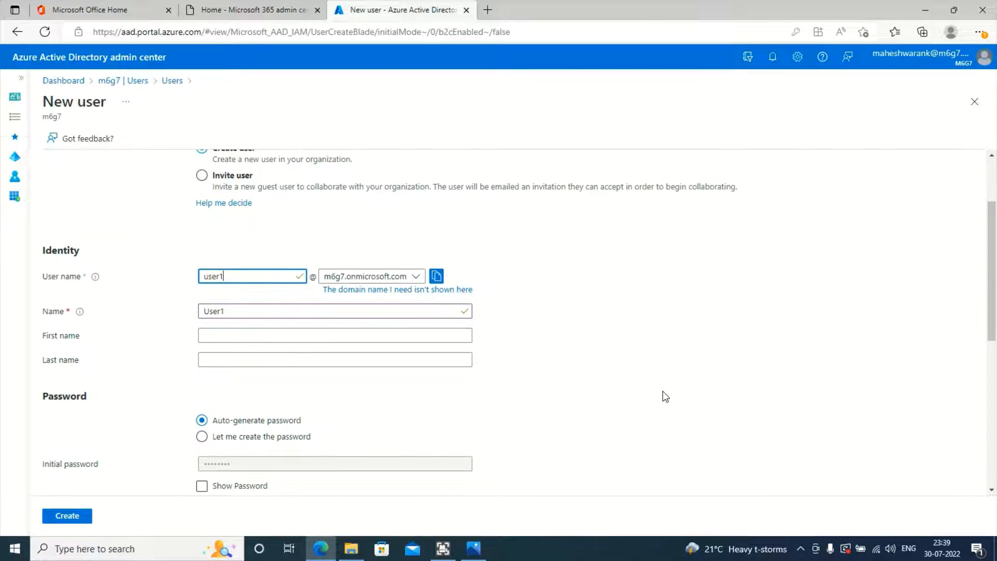
{"action": "left_click", "coordinate": [323, 335]}
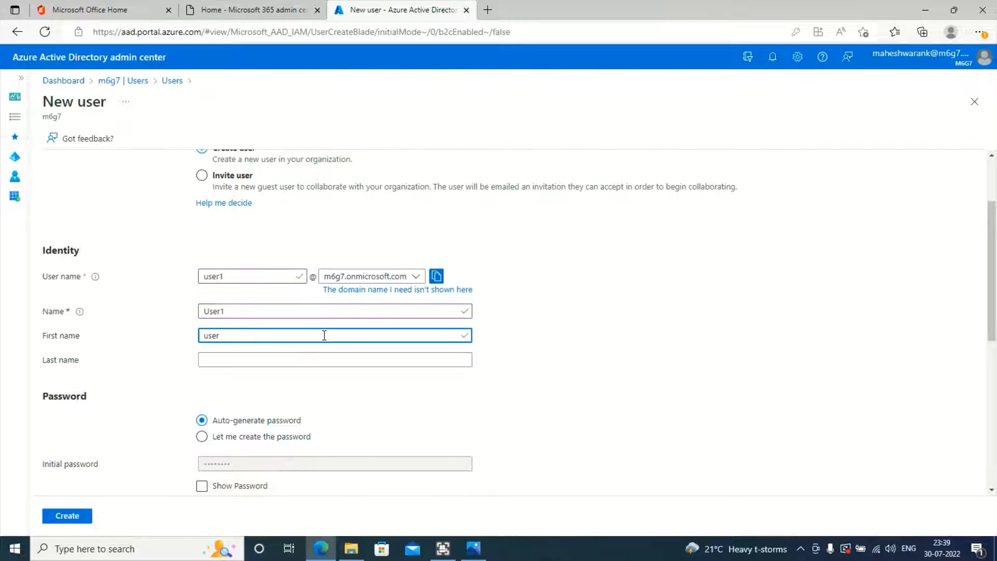
{"action": "key", "text": "Tab"}
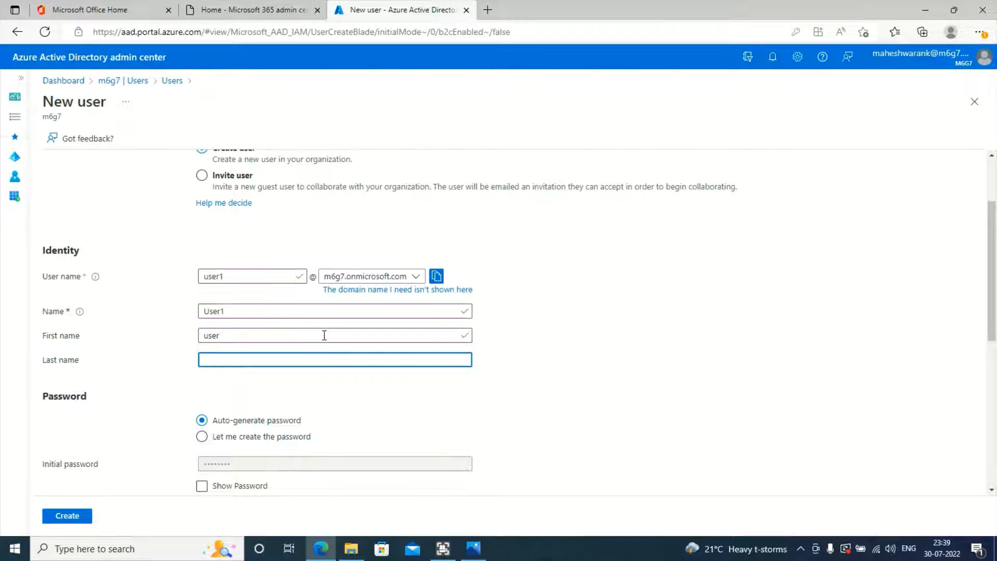
{"action": "left_click", "coordinate": [302, 311]}
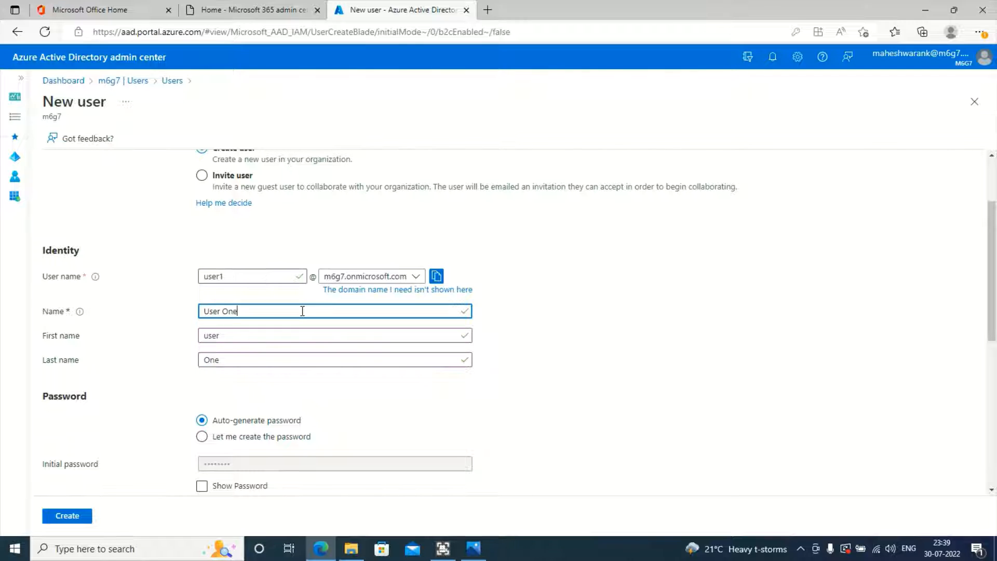
{"action": "left_click", "coordinate": [472, 400]}
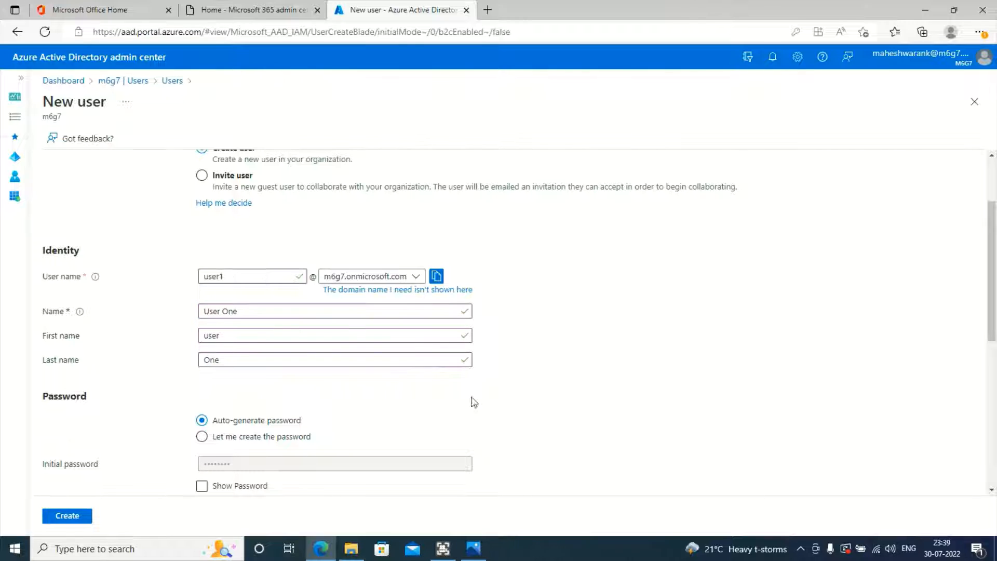
{"action": "scroll", "coordinate": [162, 363], "scroll_direction": "down", "scroll_amount": 2}
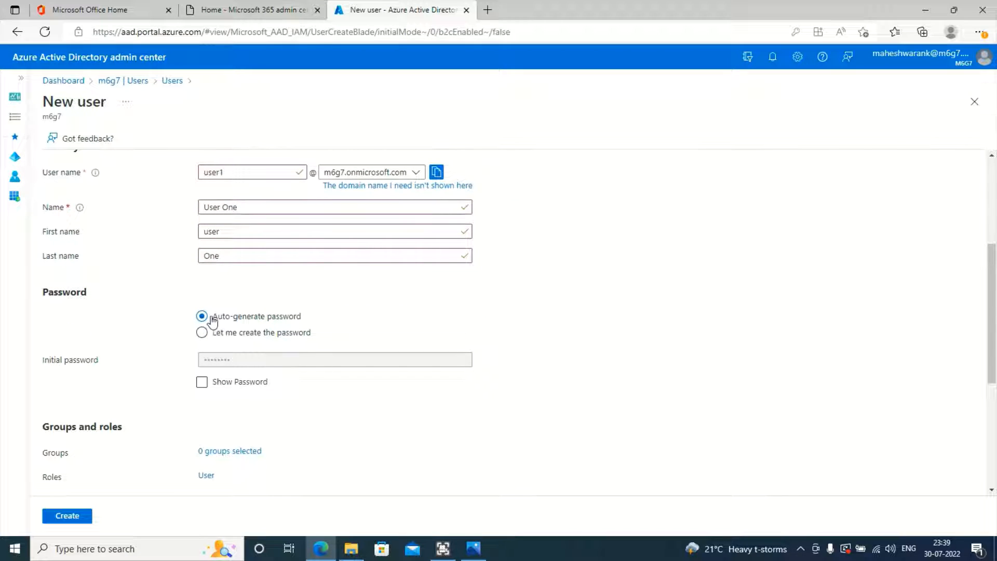
{"action": "left_click", "coordinate": [206, 231]}
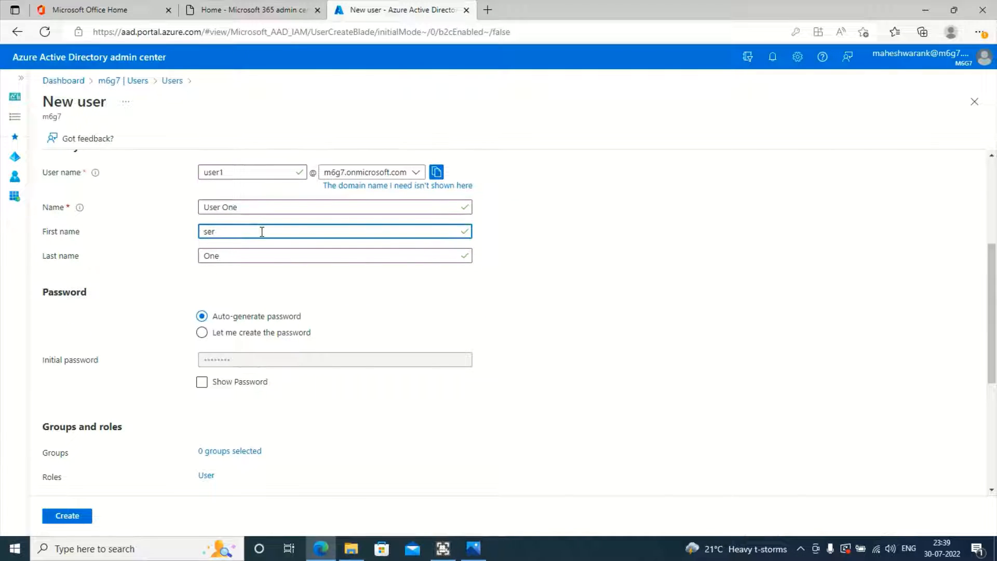
{"action": "left_click", "coordinate": [434, 292]}
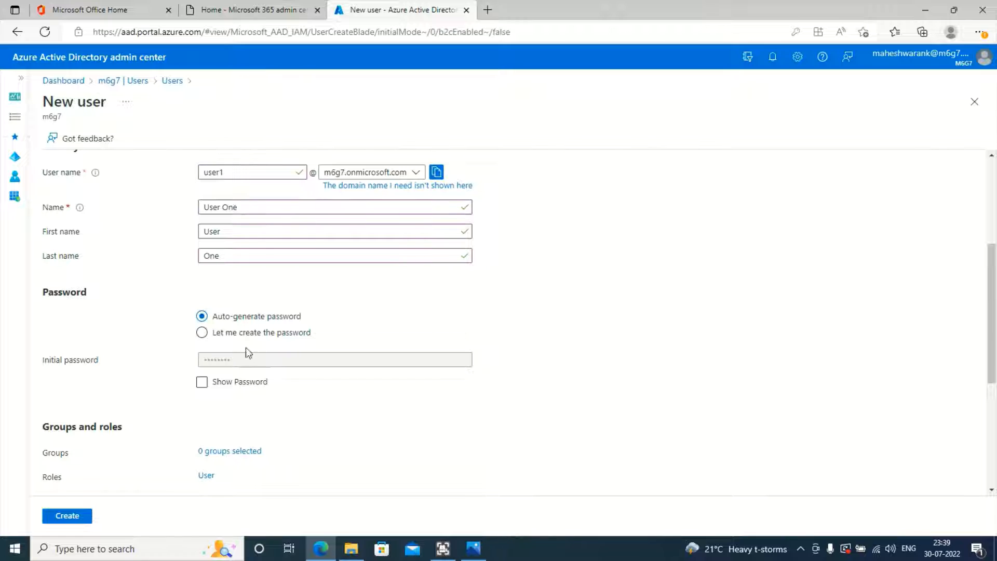
{"action": "left_click", "coordinate": [218, 383]}
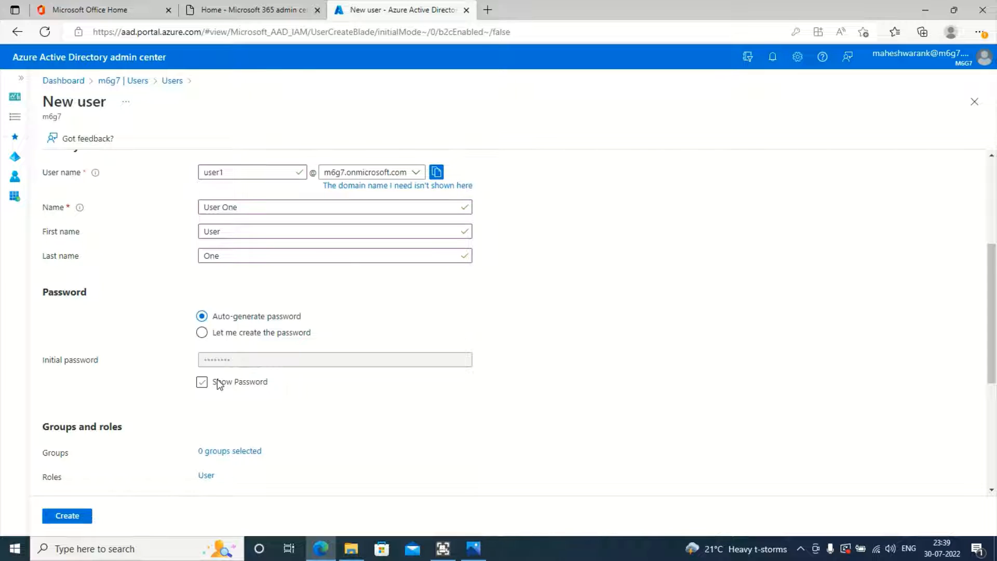
{"action": "left_click", "coordinate": [239, 335]}
Step: Type the initial password and reveal it to verify what was entered
{"action": "left_click", "coordinate": [355, 359]}
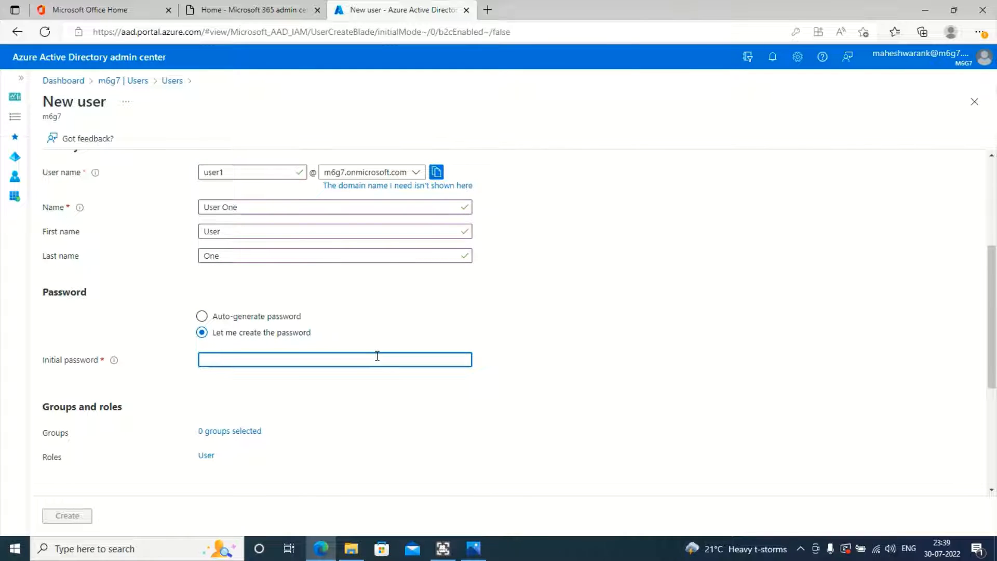
{"action": "type", "text": "****"}
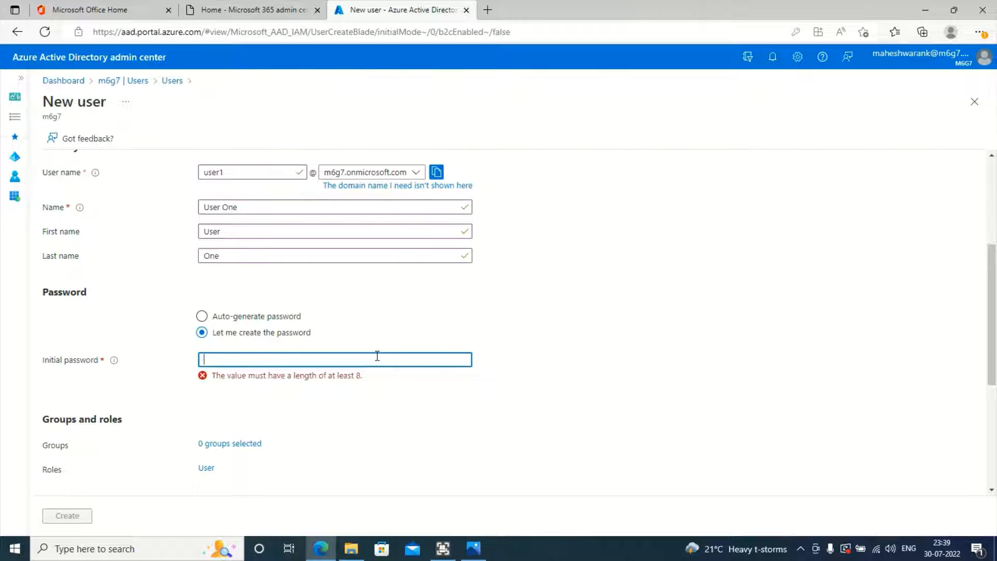
{"action": "type", "text": "****"}
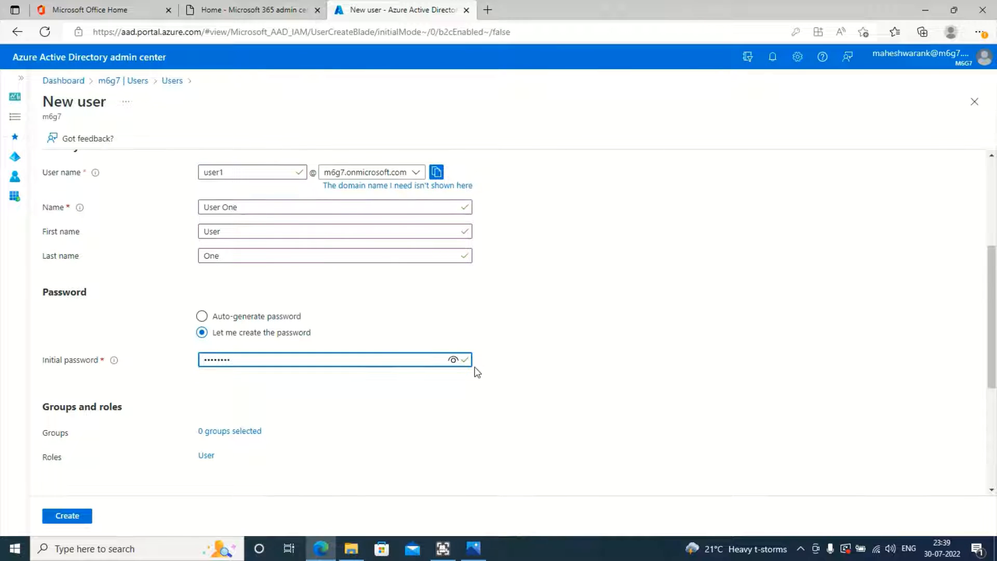
{"action": "left_click", "coordinate": [459, 365]}
{"action": "double_click", "coordinate": [237, 360]}
{"action": "left_click", "coordinate": [277, 380]}
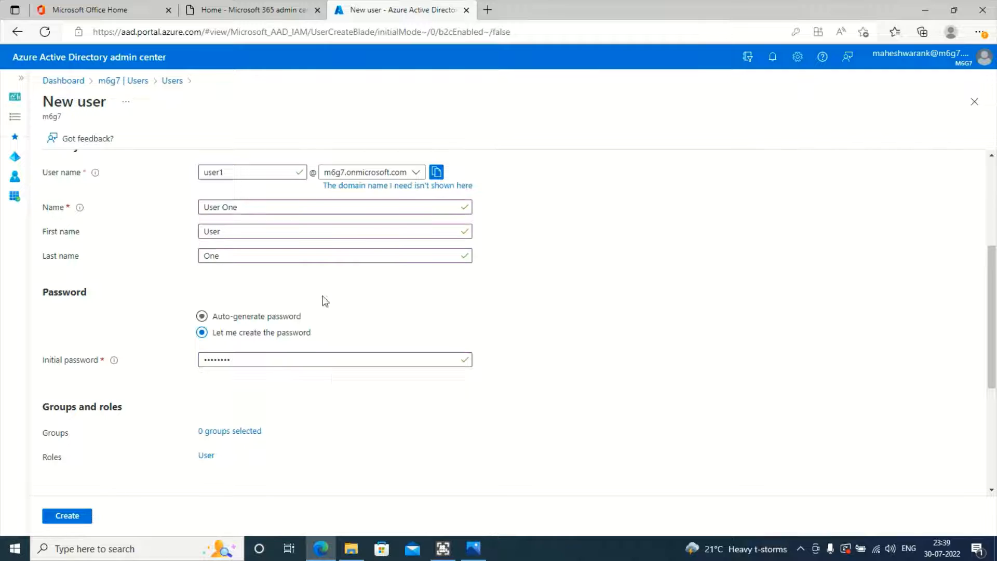
Step: Scroll through the New user form to review the filled identity and password fields
{"action": "scroll", "coordinate": [323, 304], "scroll_direction": "up", "scroll_amount": 2}
{"action": "scroll", "coordinate": [311, 332], "scroll_direction": "down", "scroll_amount": 3}
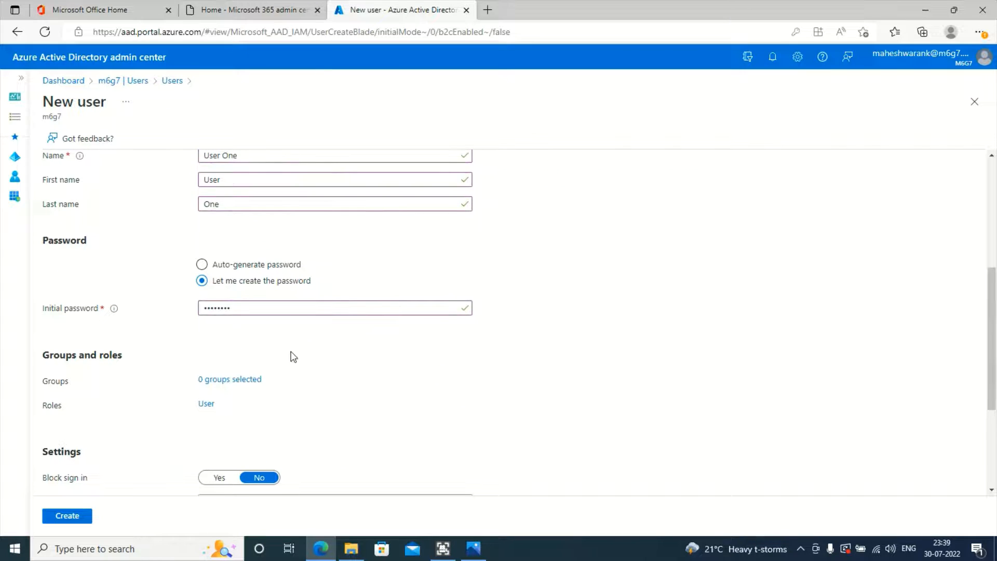
{"action": "scroll", "coordinate": [294, 356], "scroll_direction": "down", "scroll_amount": 2}
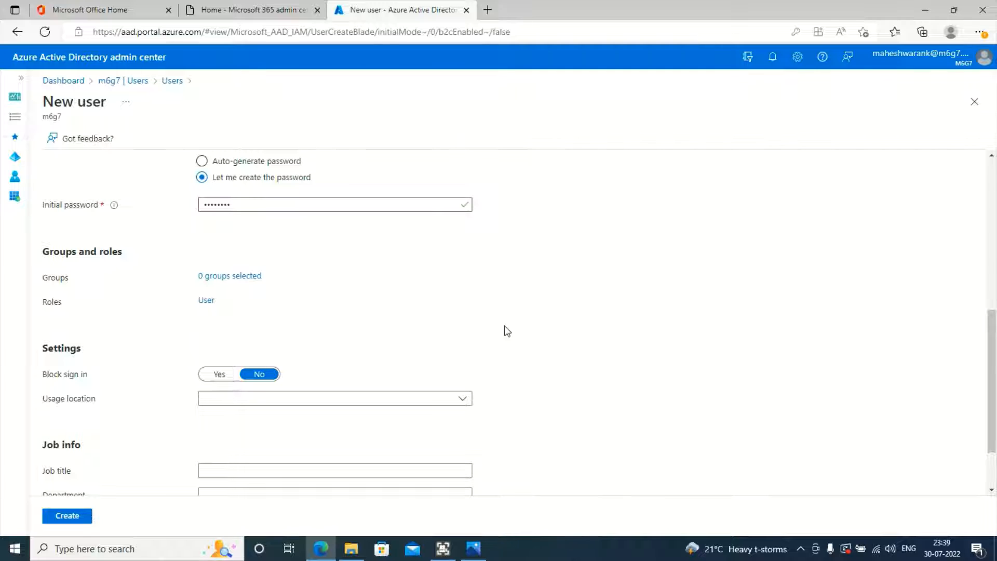
{"action": "scroll", "coordinate": [475, 335], "scroll_direction": "down", "scroll_amount": 1}
{"action": "scroll", "coordinate": [788, 314], "scroll_direction": "down", "scroll_amount": 1}
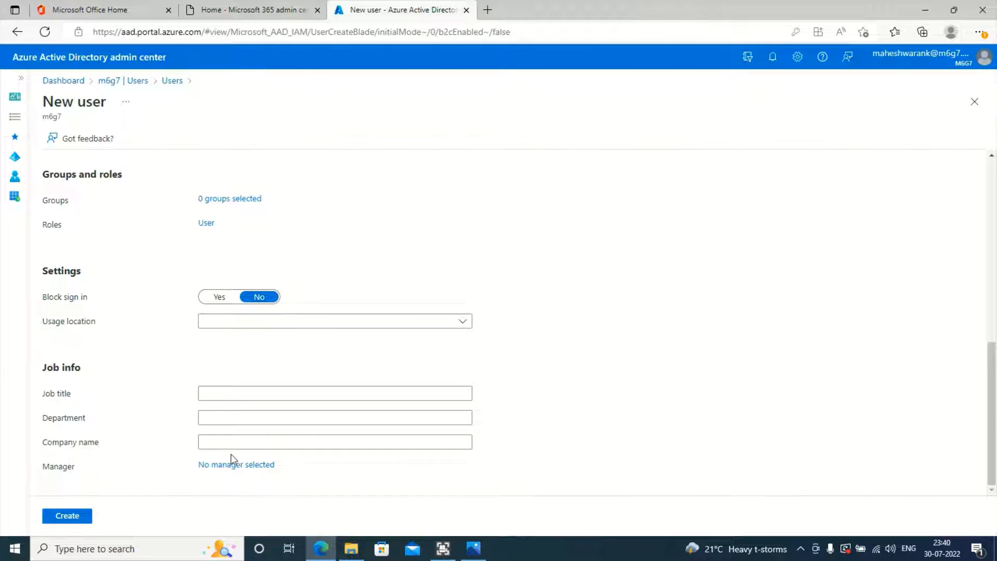
{"action": "scroll", "coordinate": [155, 374], "scroll_direction": "up", "scroll_amount": 7}
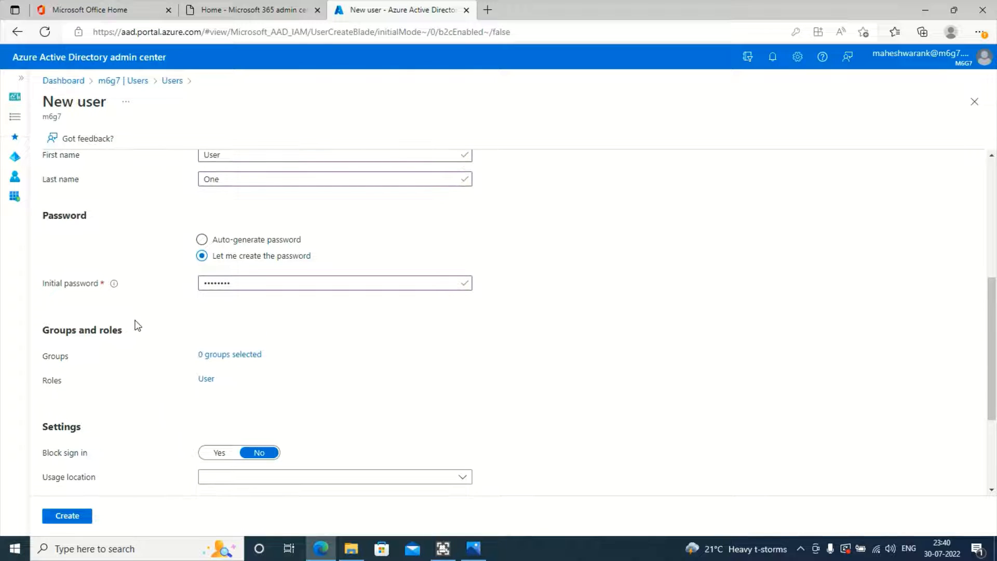
{"action": "scroll", "coordinate": [145, 363], "scroll_direction": "up", "scroll_amount": 2}
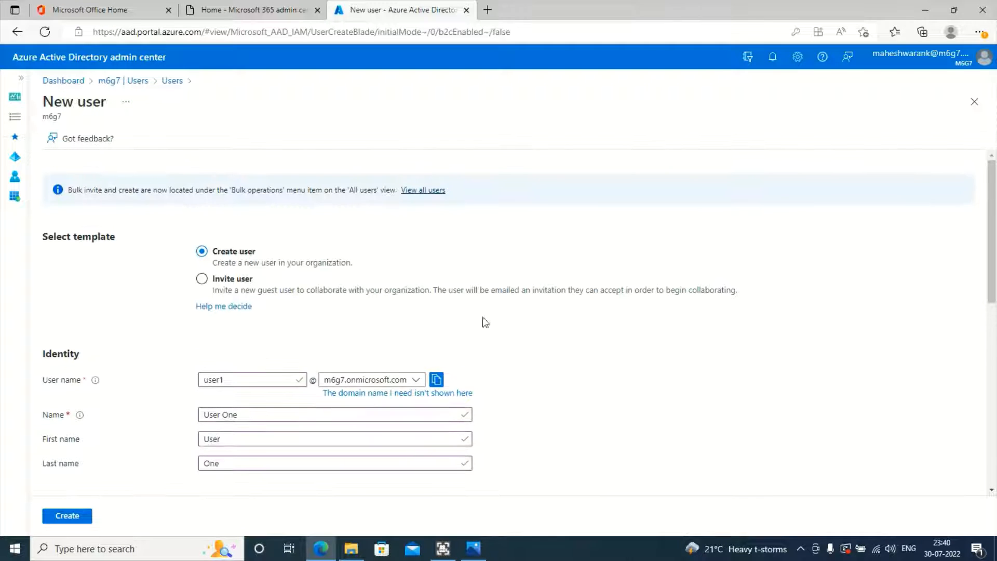
{"action": "scroll", "coordinate": [468, 301], "scroll_direction": "down", "scroll_amount": 2}
{"action": "scroll", "coordinate": [270, 327], "scroll_direction": "up", "scroll_amount": 1}
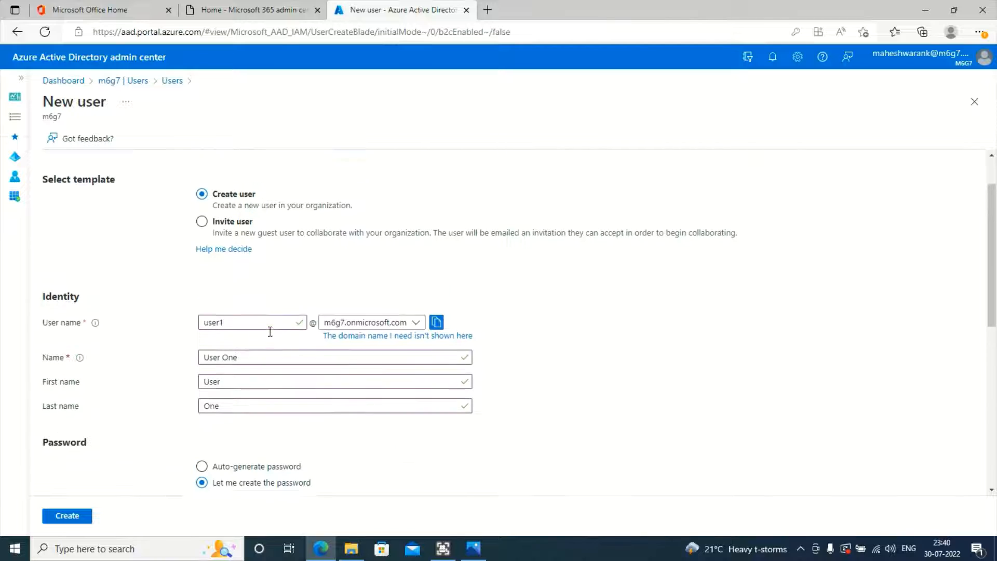
{"action": "left_click", "coordinate": [92, 512]}
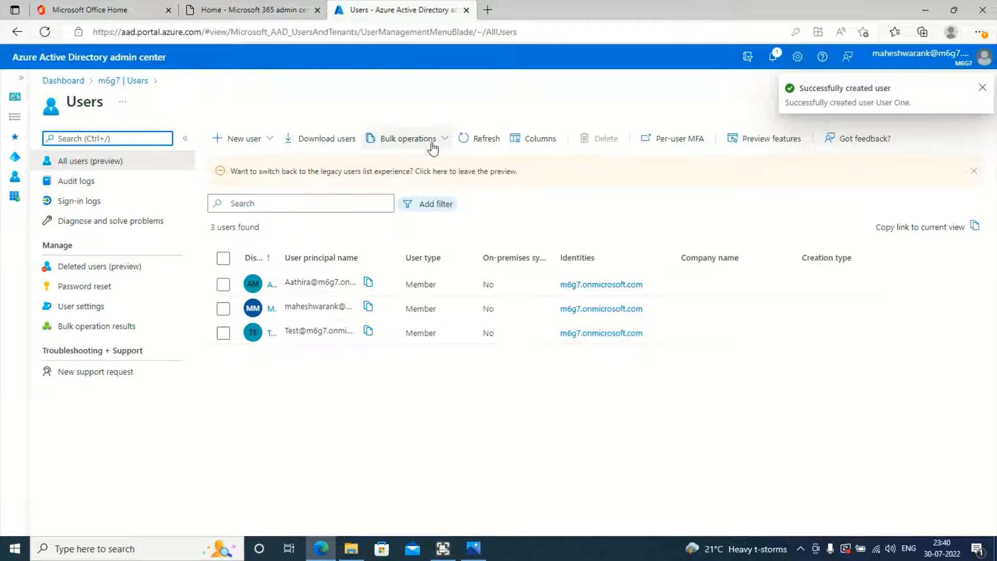
{"action": "left_click", "coordinate": [467, 139]}
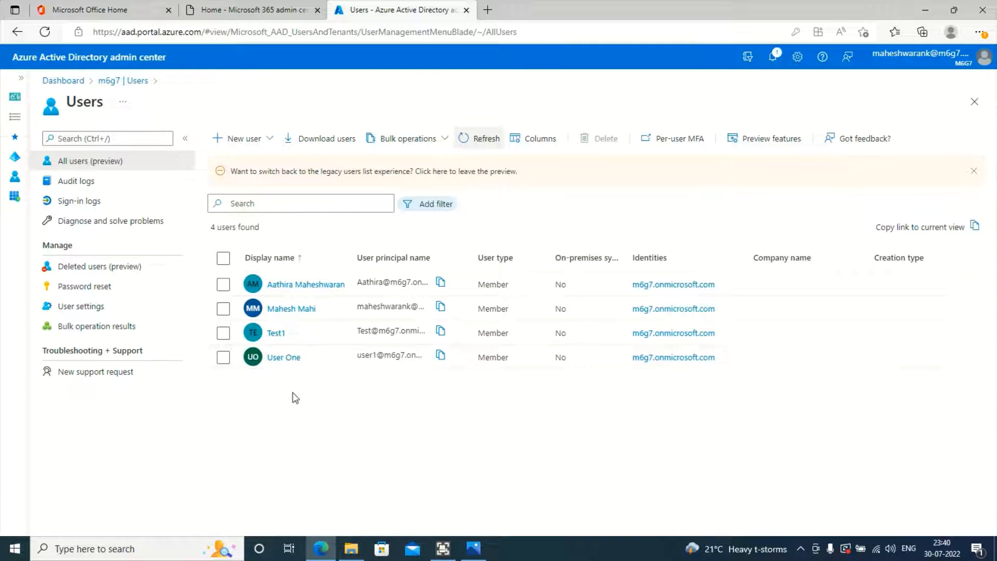
{"action": "left_click", "coordinate": [279, 361]}
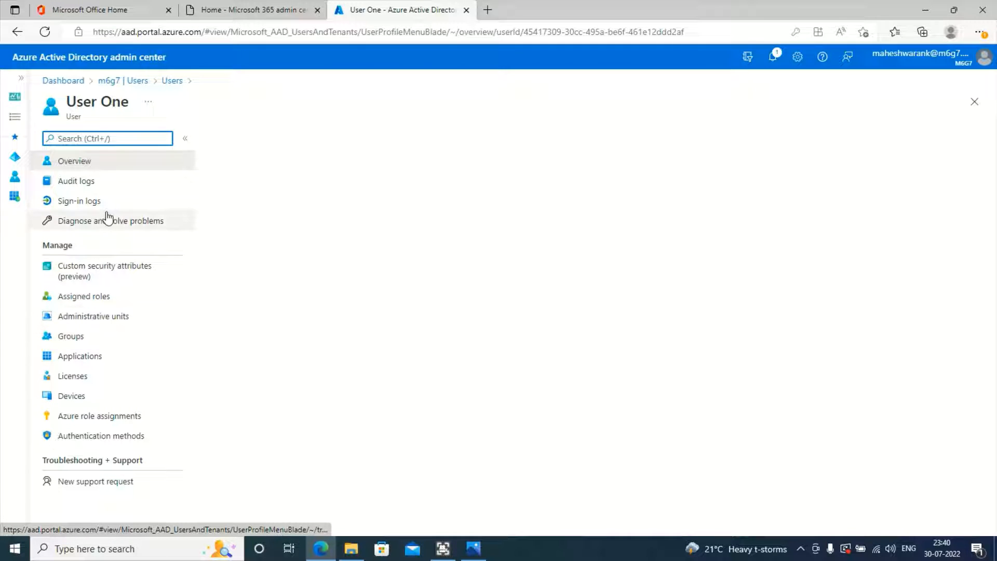
Step: Glance at User One's audit logs, then return to Overview and highlight the user principal name
{"action": "left_click", "coordinate": [113, 183]}
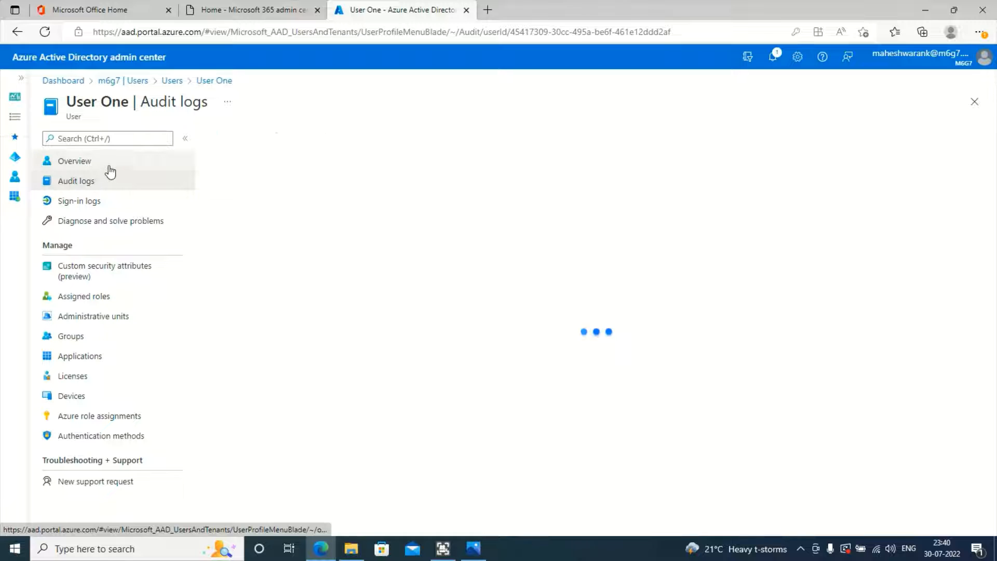
{"action": "left_click", "coordinate": [129, 173]}
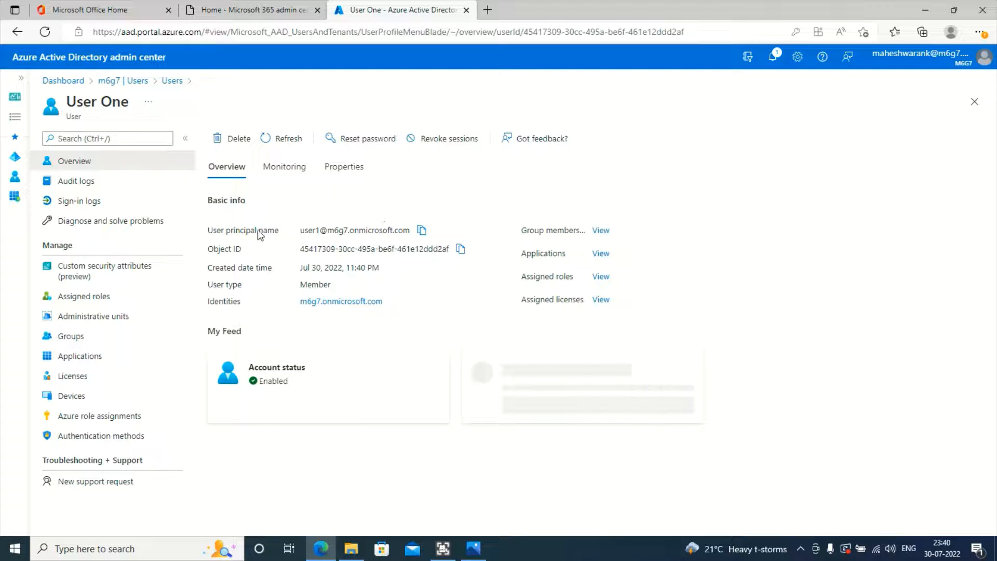
{"action": "triple_click", "coordinate": [308, 228]}
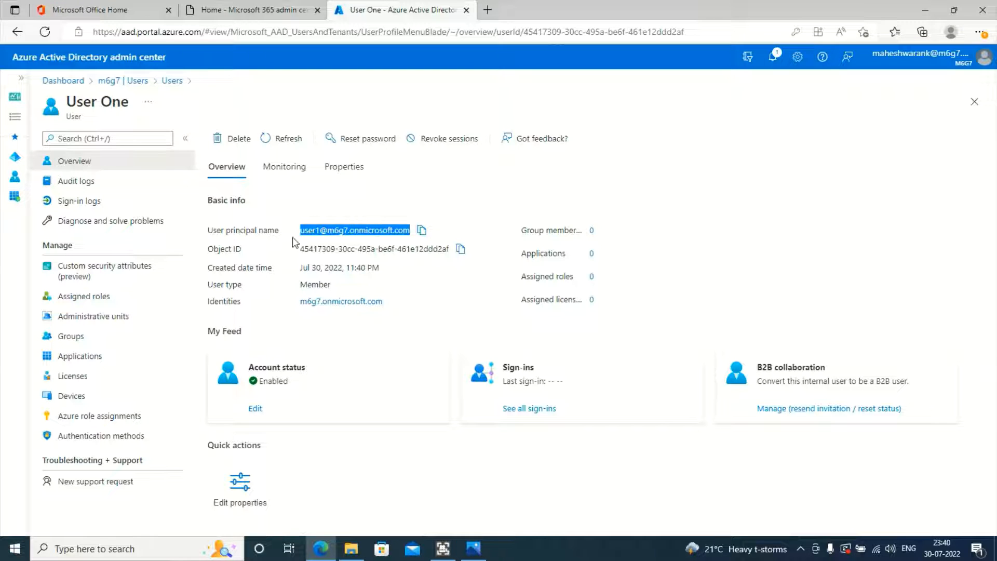
{"action": "left_click", "coordinate": [306, 247]}
Step: Highlight the Object ID, created date-time and Member user type values on the overview
{"action": "triple_click", "coordinate": [306, 252]}
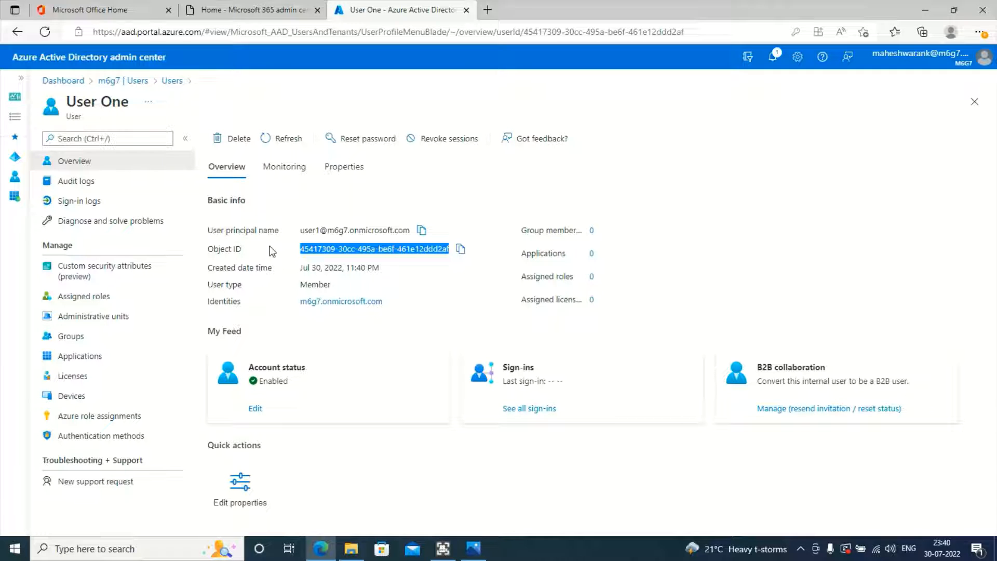
{"action": "left_click", "coordinate": [356, 252]}
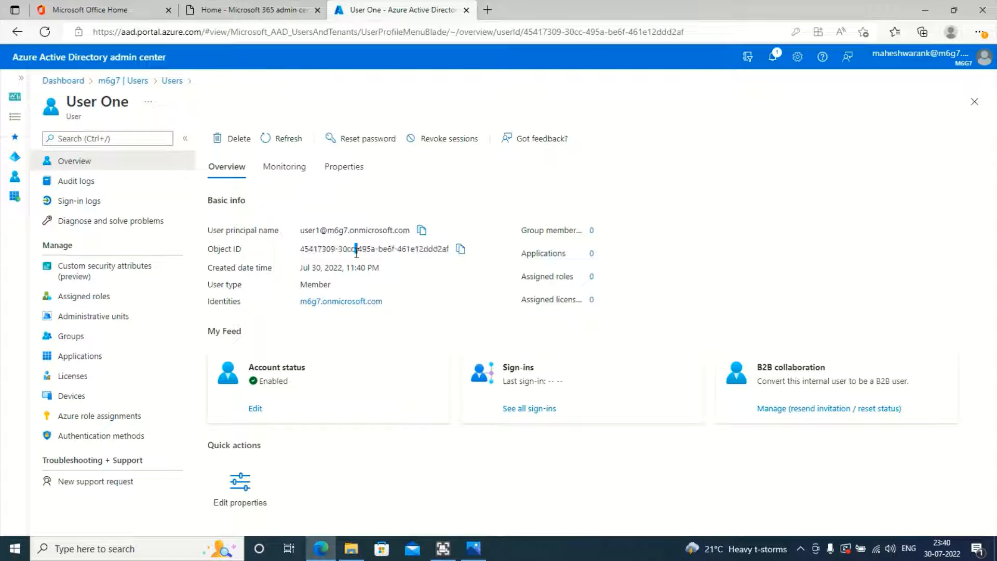
{"action": "triple_click", "coordinate": [356, 251]}
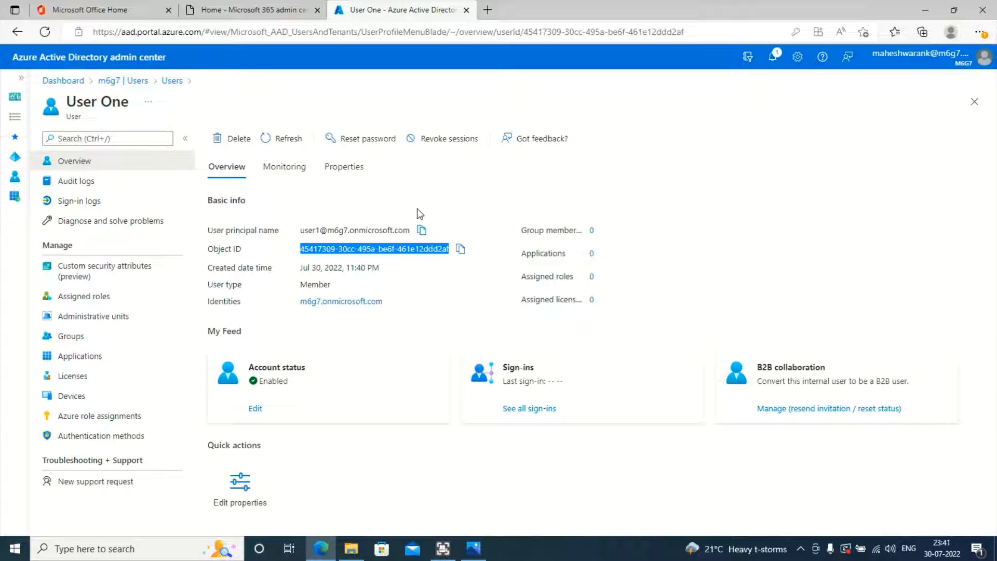
{"action": "triple_click", "coordinate": [319, 272]}
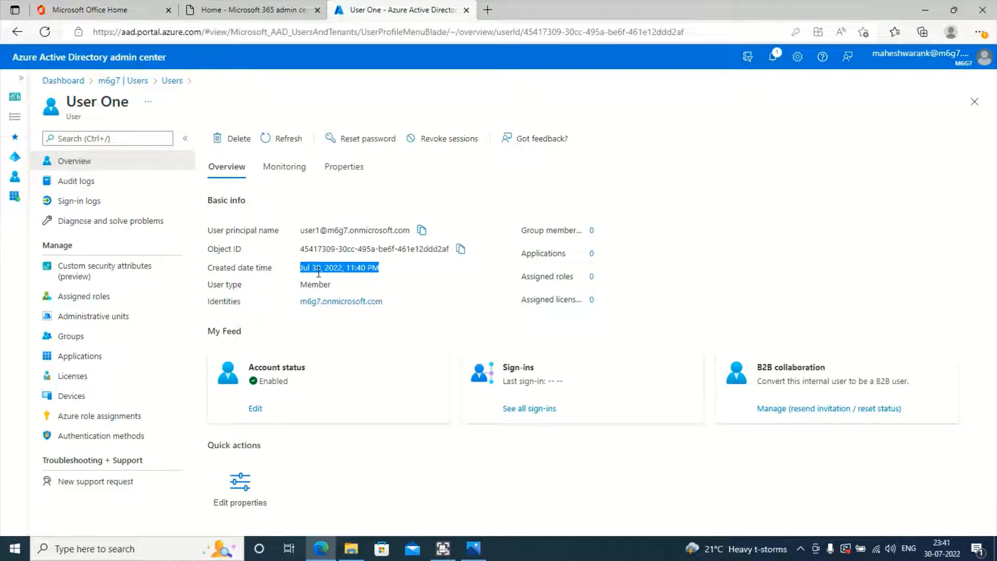
{"action": "double_click", "coordinate": [315, 284]}
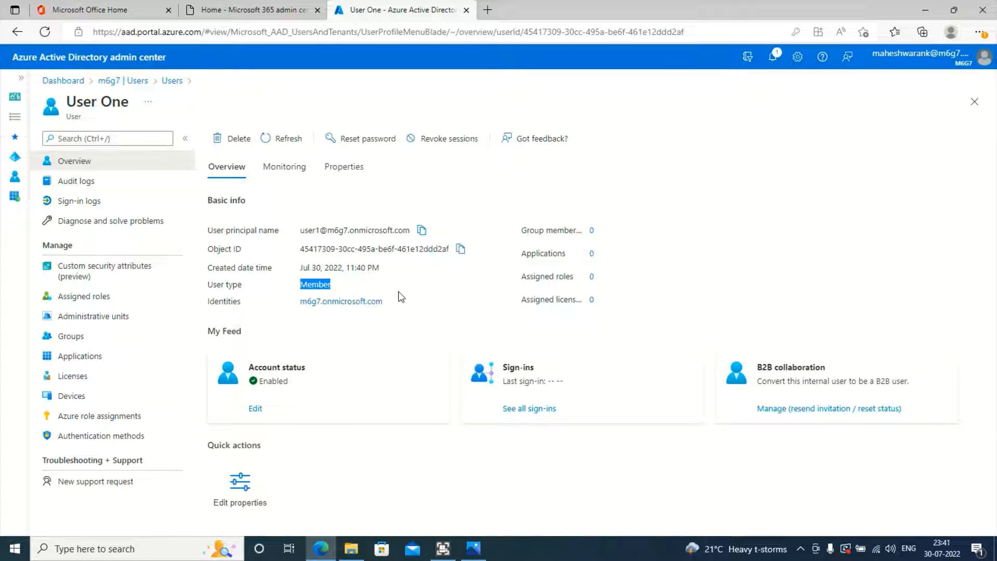
{"action": "left_click", "coordinate": [414, 299]}
Step: Switch User One's overview to the Monitoring tab showing 0 sign-ins
{"action": "left_click", "coordinate": [300, 167]}
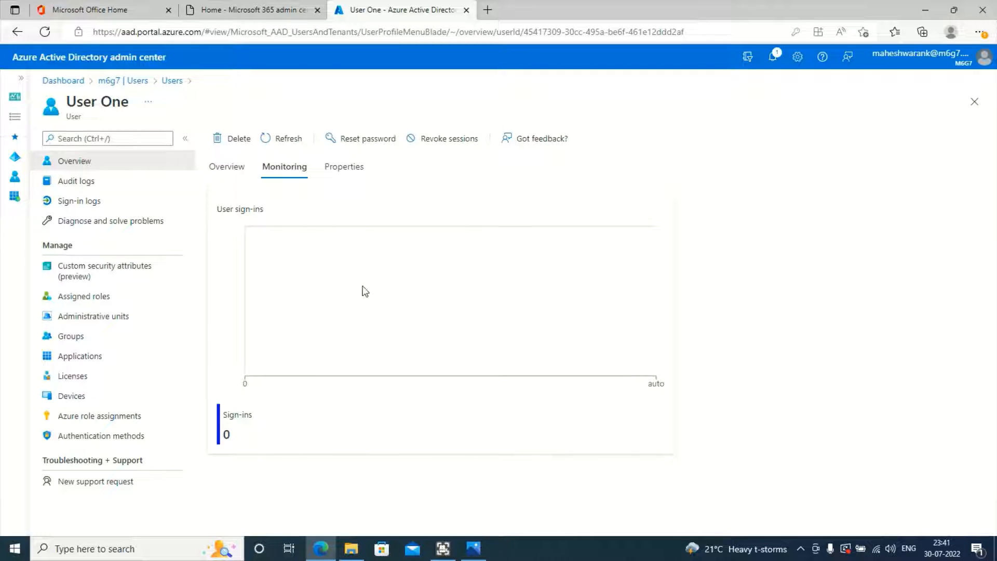
Step: Open User One's Properties tab, then close the photo upload panel without adding a photo
{"action": "left_click", "coordinate": [345, 177]}
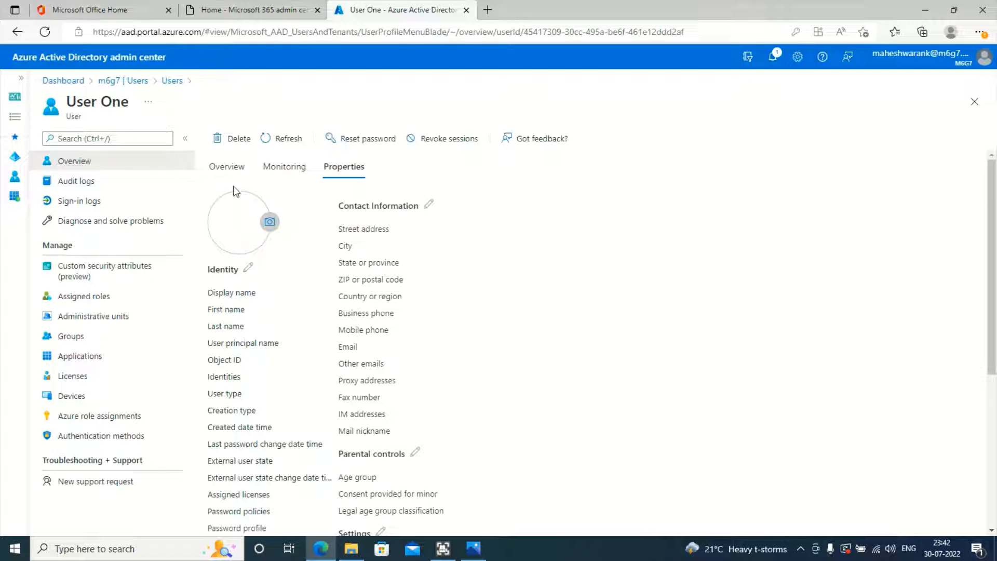
{"action": "left_click", "coordinate": [269, 221]}
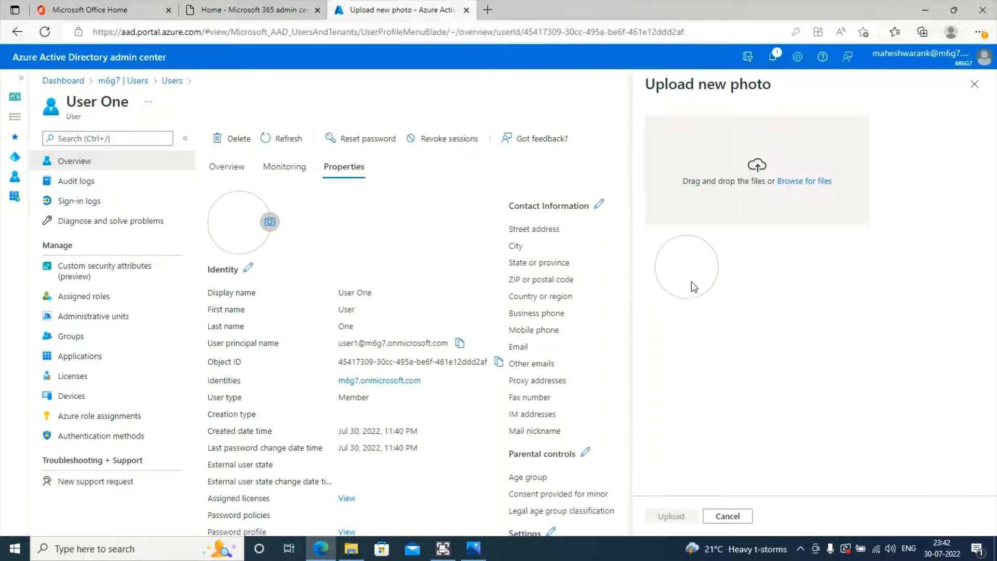
{"action": "left_click", "coordinate": [974, 84]}
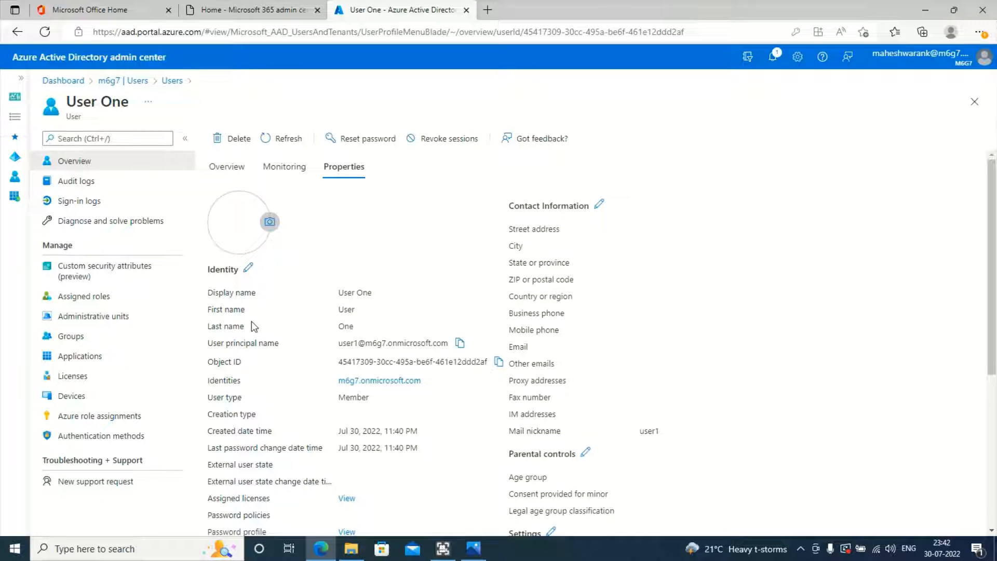
Step: Open User One's Identity properties for editing, click into the principal name, and select the Object ID
{"action": "left_click", "coordinate": [248, 268]}
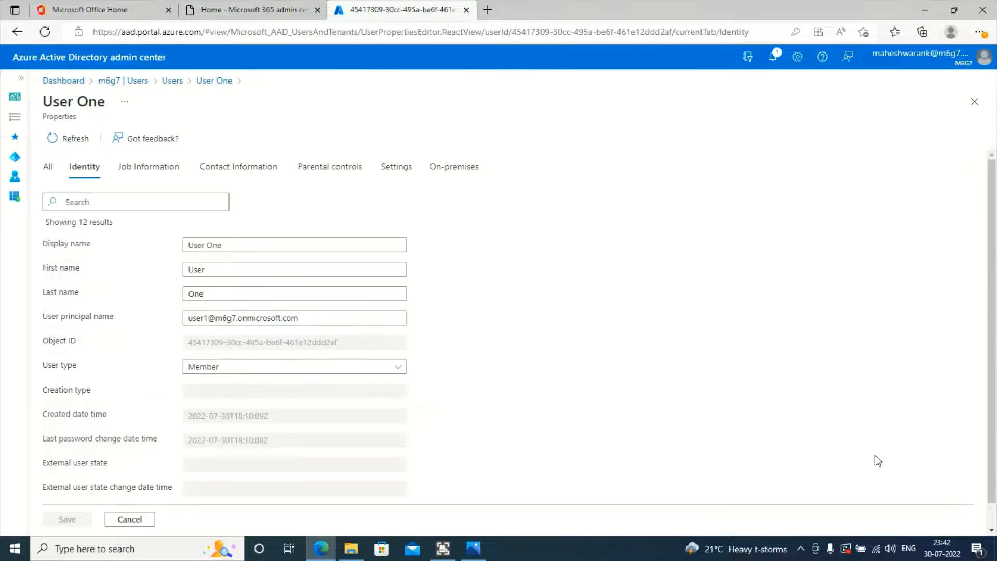
{"action": "left_click", "coordinate": [238, 317]}
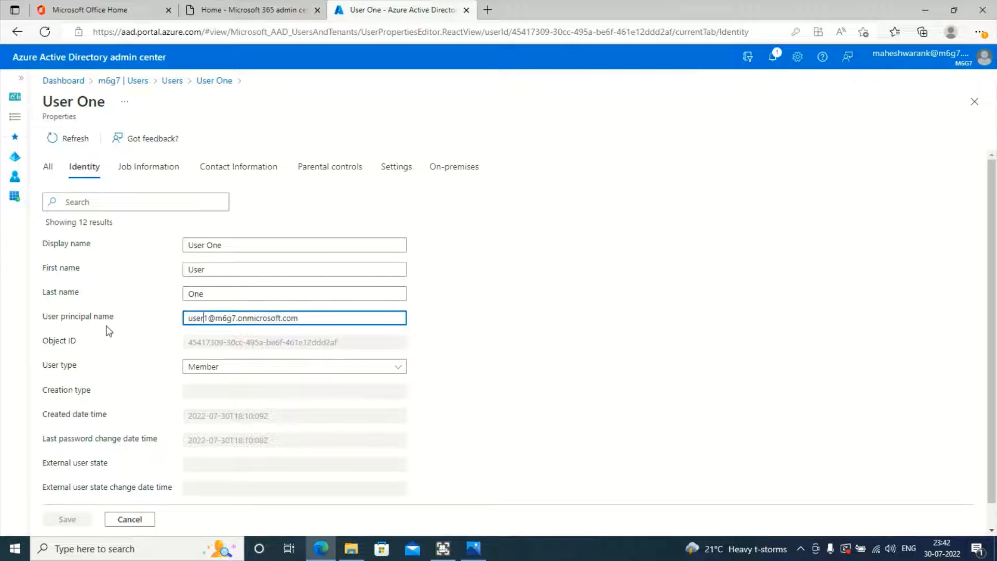
{"action": "scroll", "coordinate": [207, 341], "scroll_direction": "down", "scroll_amount": 1}
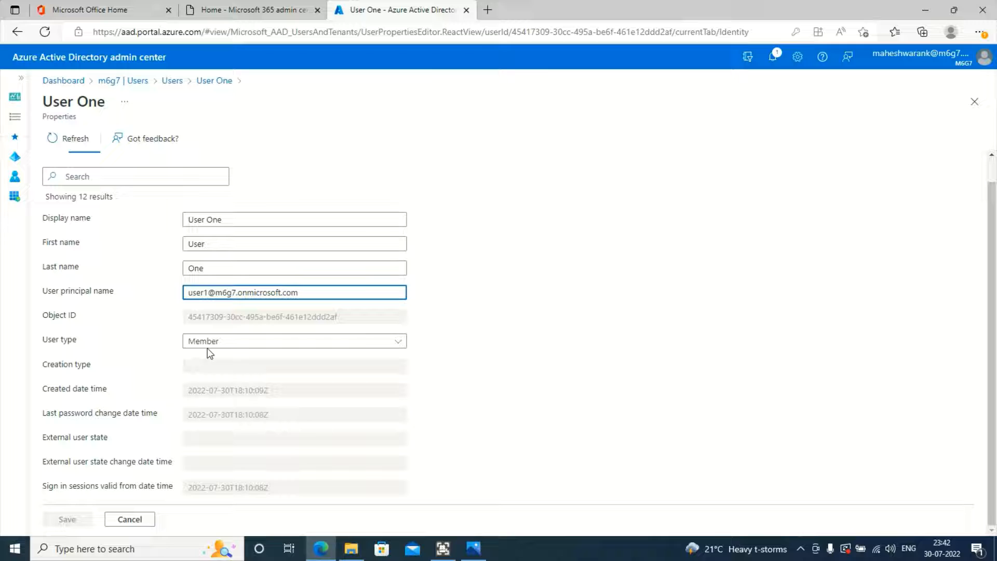
{"action": "triple_click", "coordinate": [59, 321]}
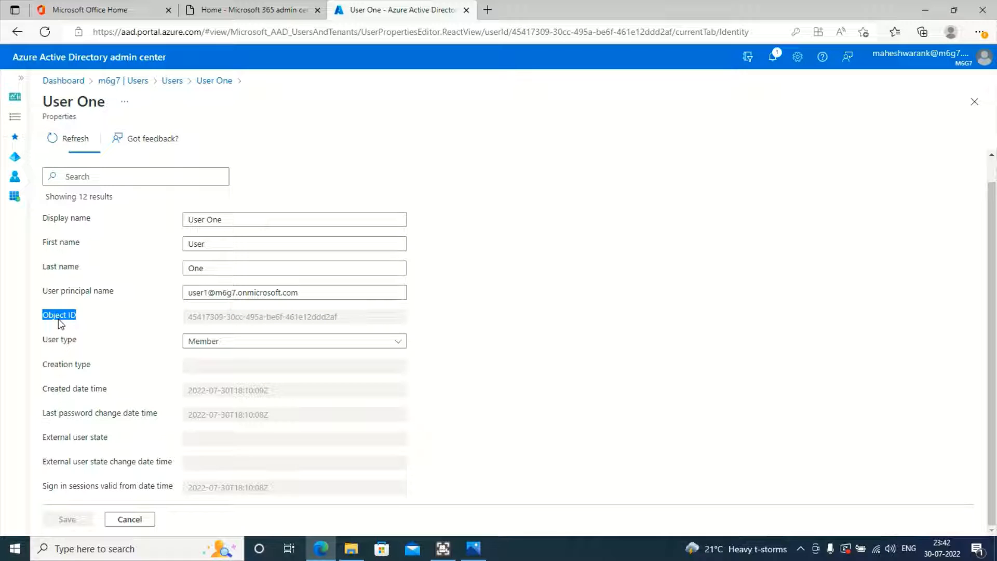
{"action": "triple_click", "coordinate": [263, 319]}
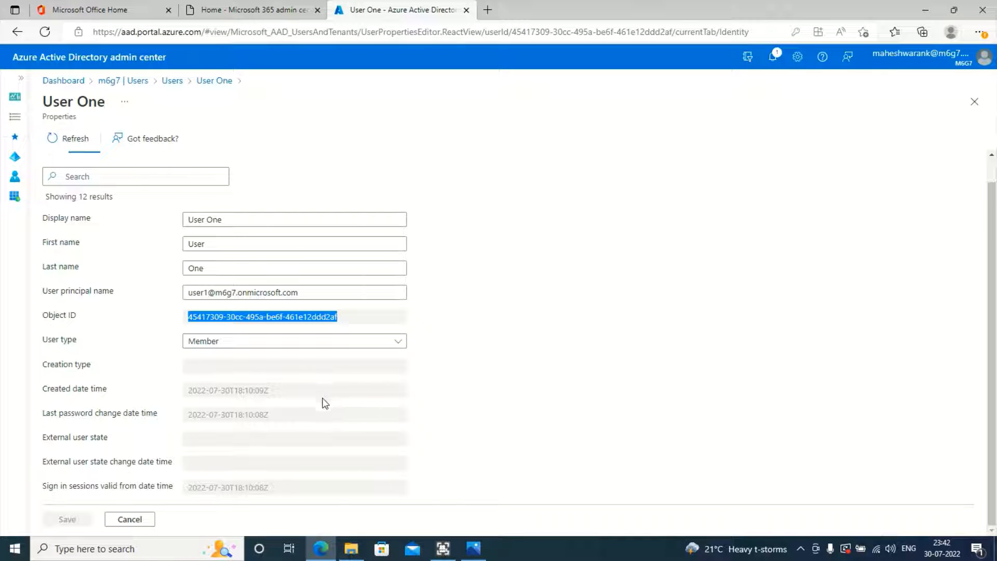
{"action": "scroll", "coordinate": [150, 459], "scroll_direction": "up", "scroll_amount": 1}
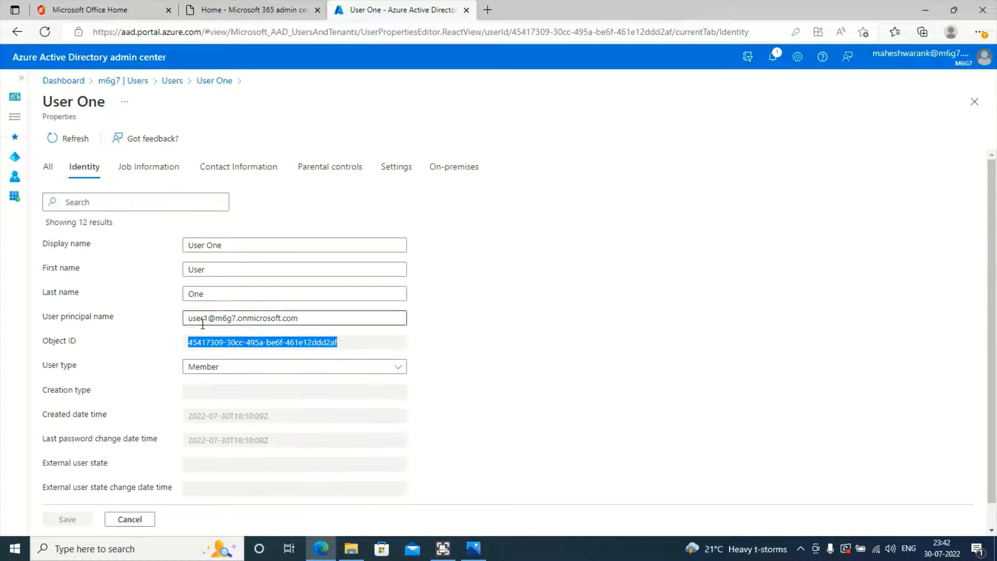
{"action": "scroll", "coordinate": [208, 439], "scroll_direction": "down", "scroll_amount": 1}
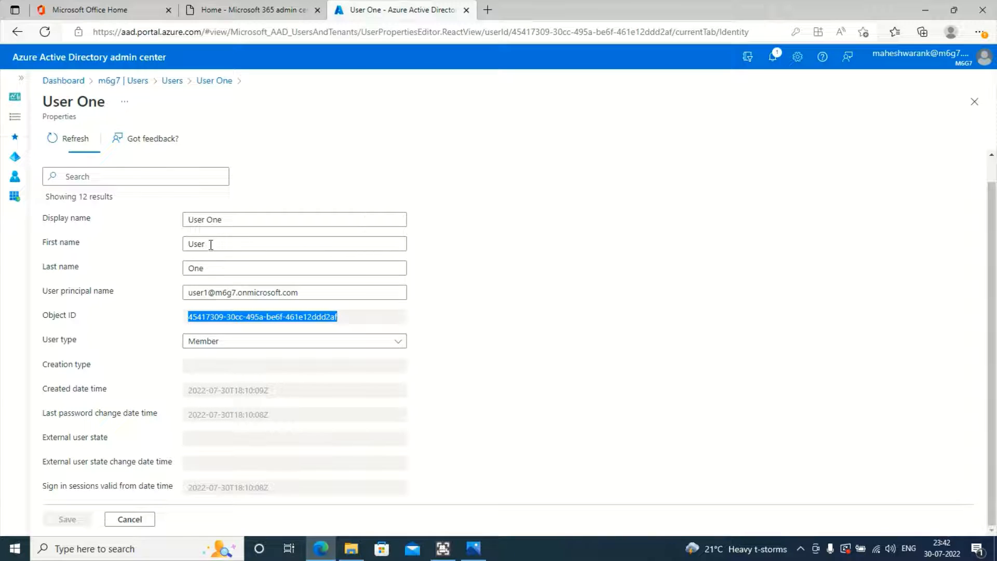
{"action": "scroll", "coordinate": [112, 274], "scroll_direction": "up", "scroll_amount": 1}
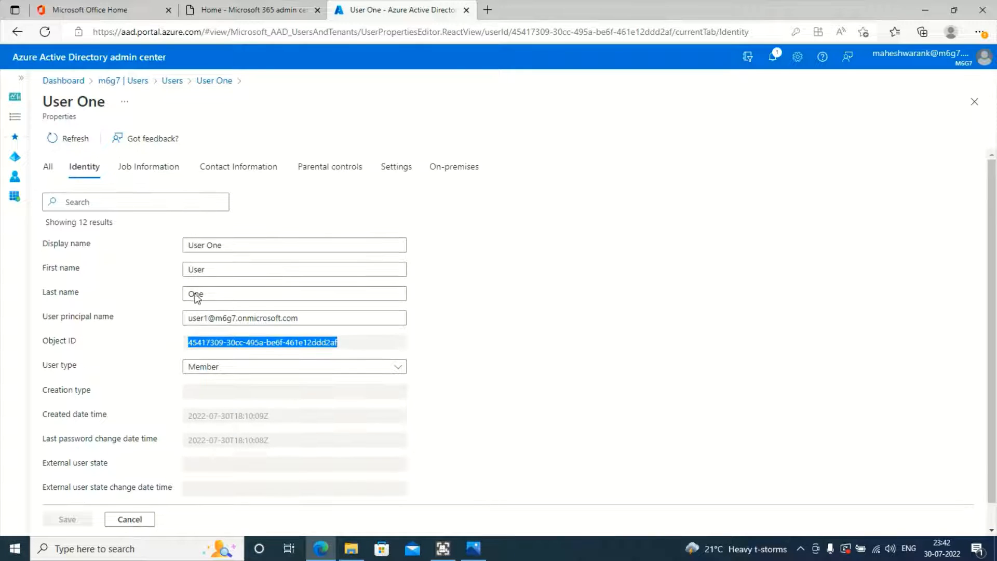
{"action": "left_click", "coordinate": [206, 80]}
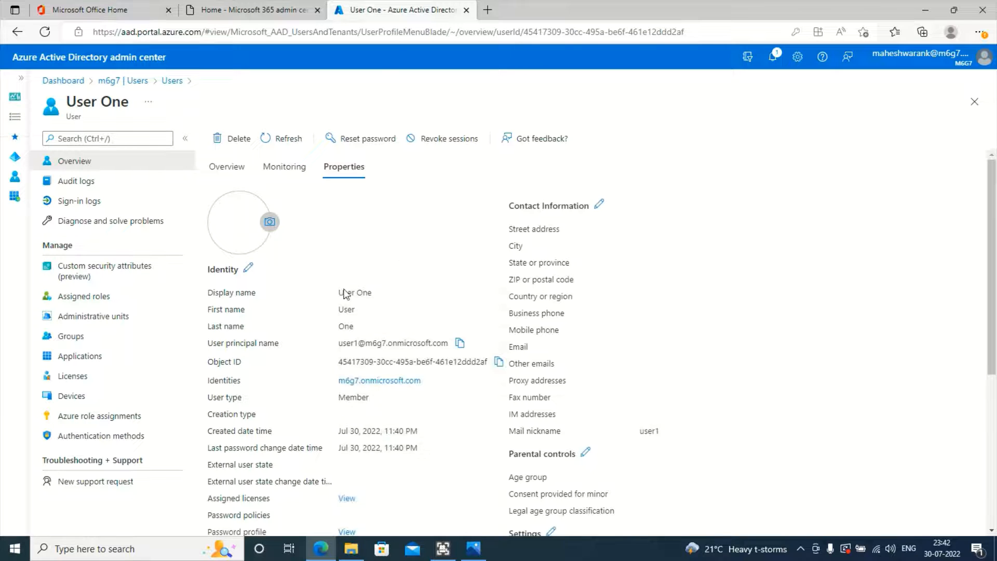
{"action": "scroll", "coordinate": [385, 354], "scroll_direction": "down", "scroll_amount": 5}
{"action": "scroll", "coordinate": [379, 365], "scroll_direction": "down", "scroll_amount": 2}
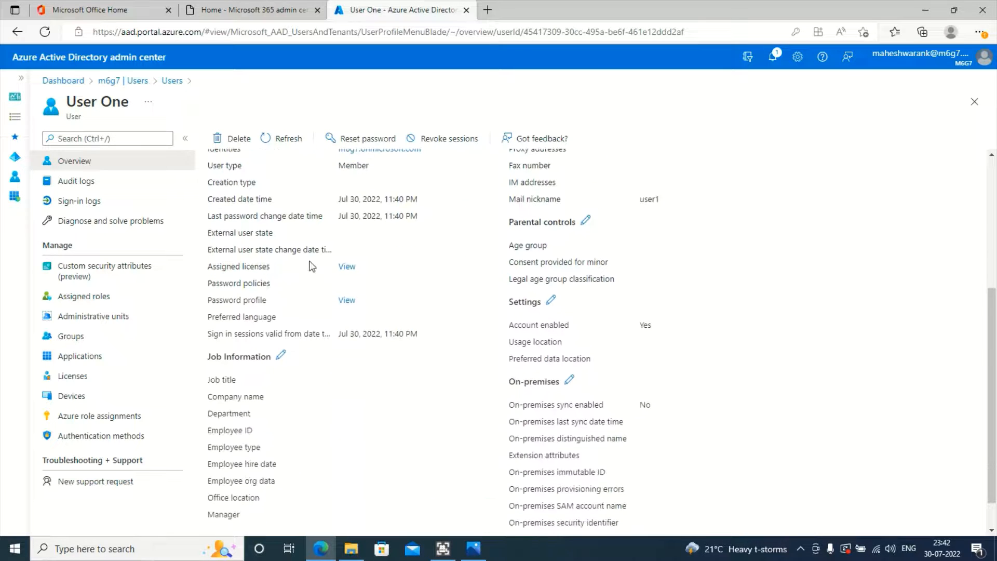
{"action": "scroll", "coordinate": [384, 288], "scroll_direction": "up", "scroll_amount": 1}
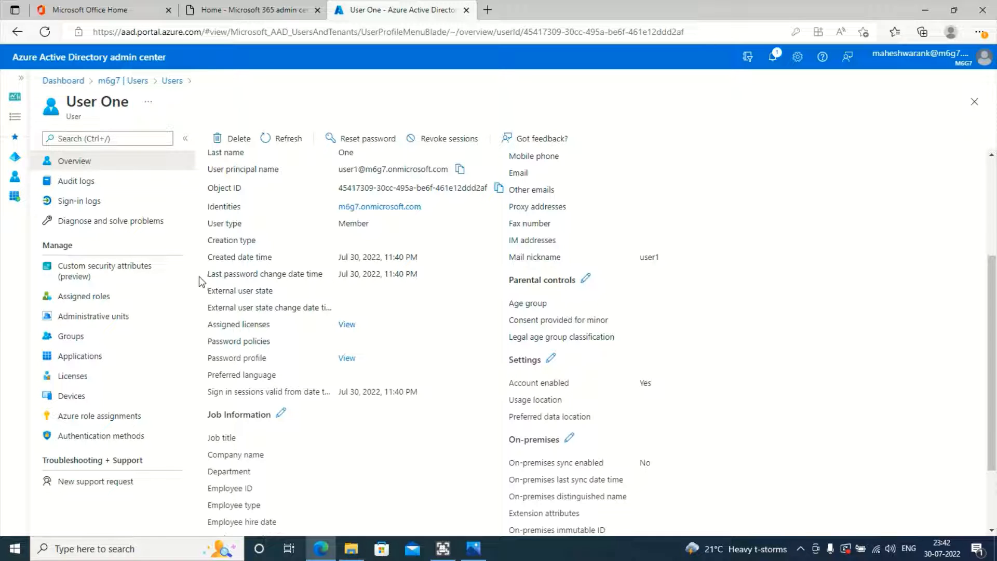
{"action": "triple_click", "coordinate": [417, 276]}
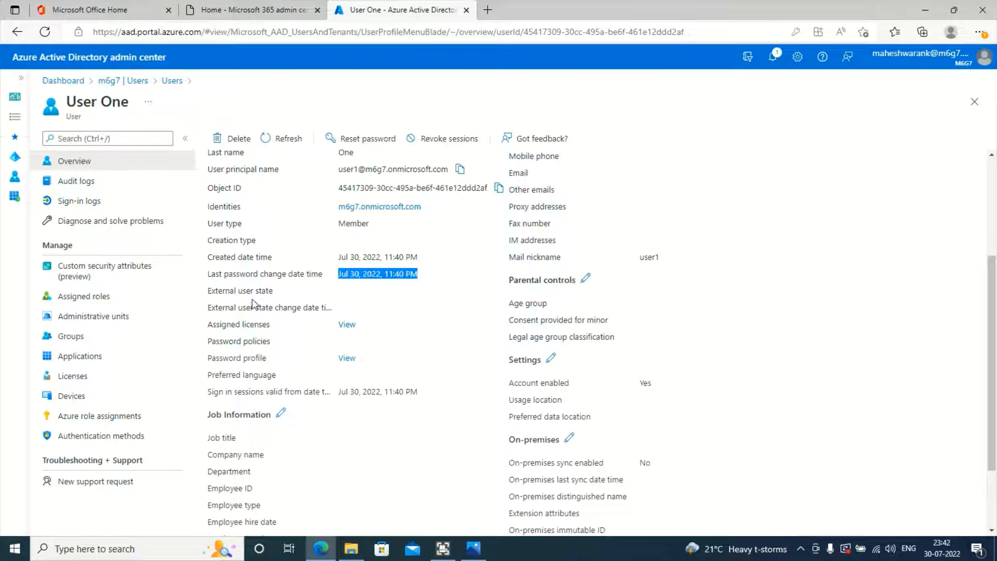
Step: Confirm on-premises sync is disabled, then go to User One's Administrative units
{"action": "scroll", "coordinate": [296, 346], "scroll_direction": "down", "scroll_amount": 1}
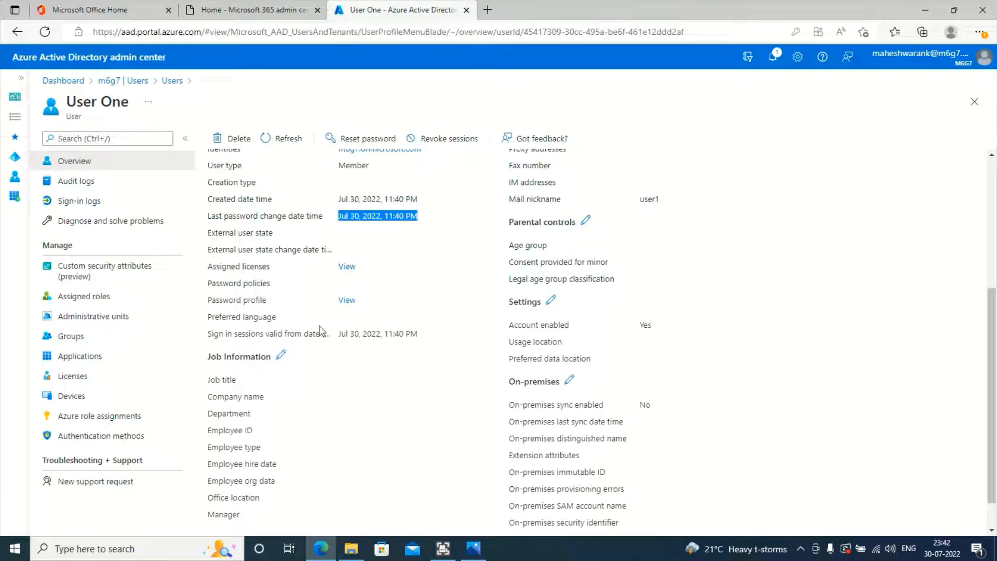
{"action": "scroll", "coordinate": [431, 420], "scroll_direction": "down", "scroll_amount": 1}
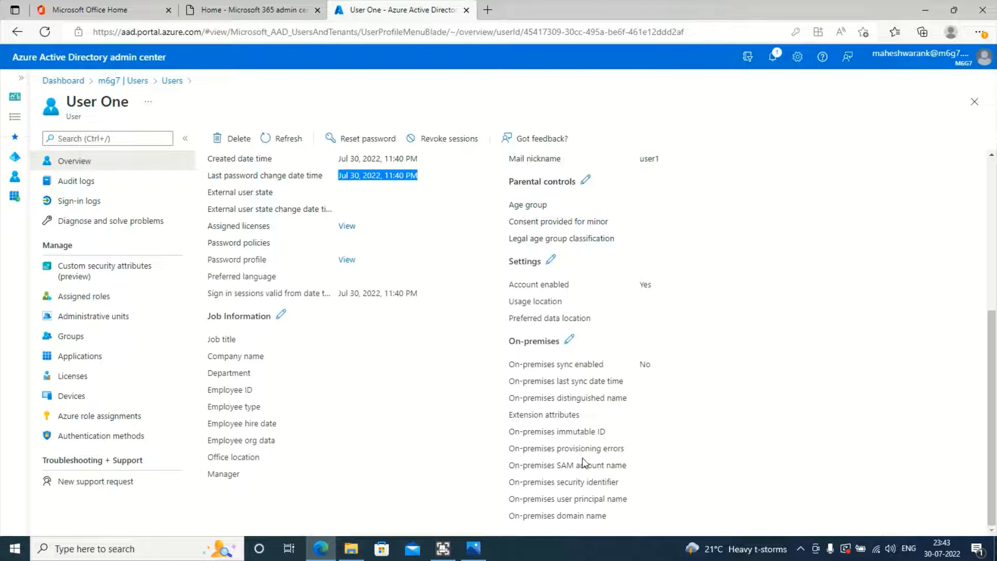
{"action": "double_click", "coordinate": [566, 366]}
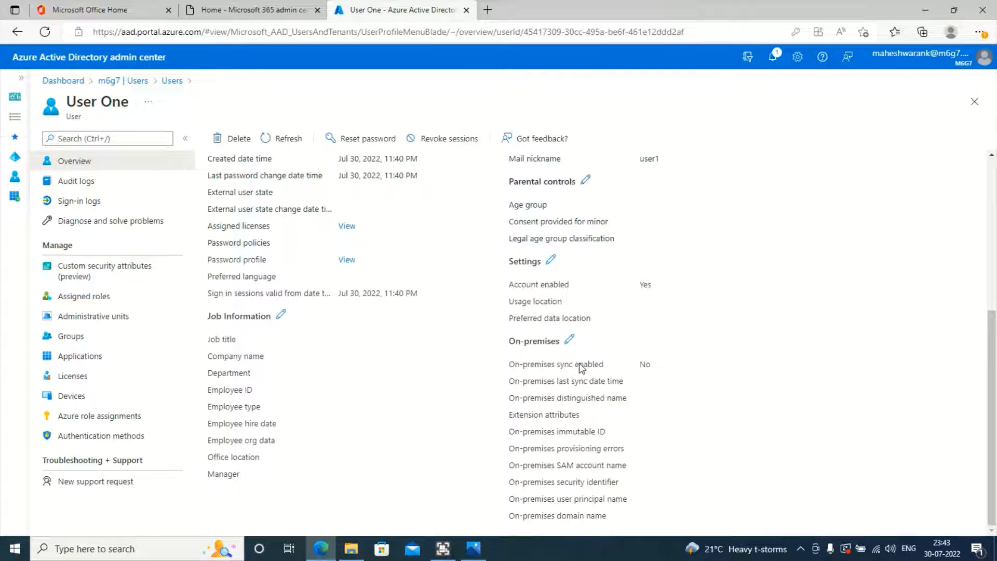
{"action": "triple_click", "coordinate": [578, 364]}
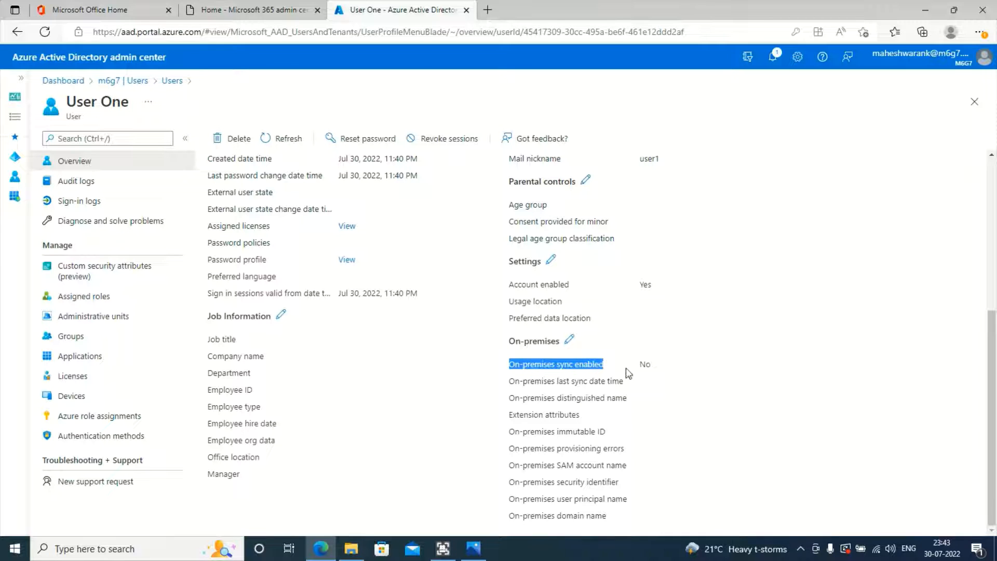
{"action": "left_click", "coordinate": [648, 362]}
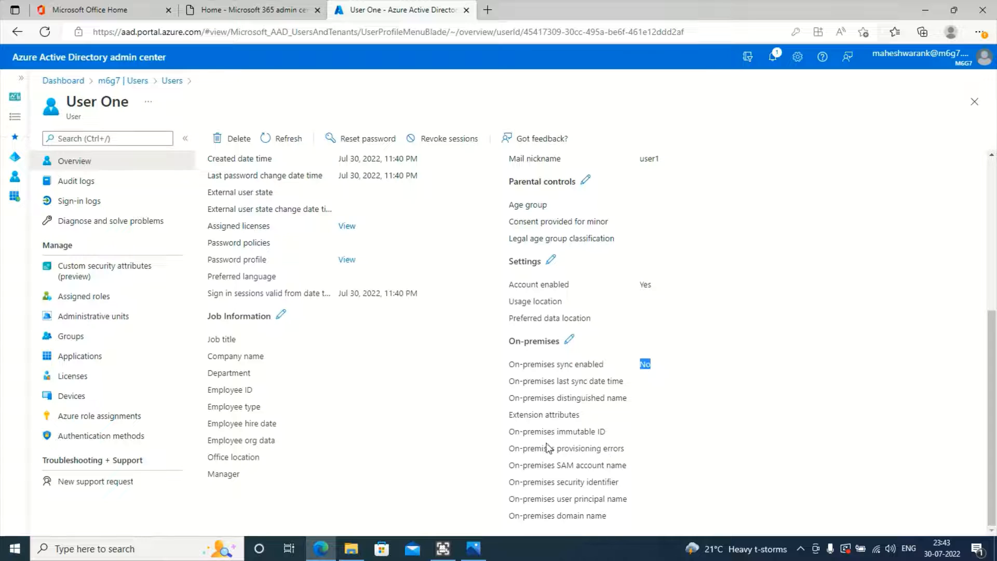
{"action": "scroll", "coordinate": [548, 448], "scroll_direction": "up", "scroll_amount": 5}
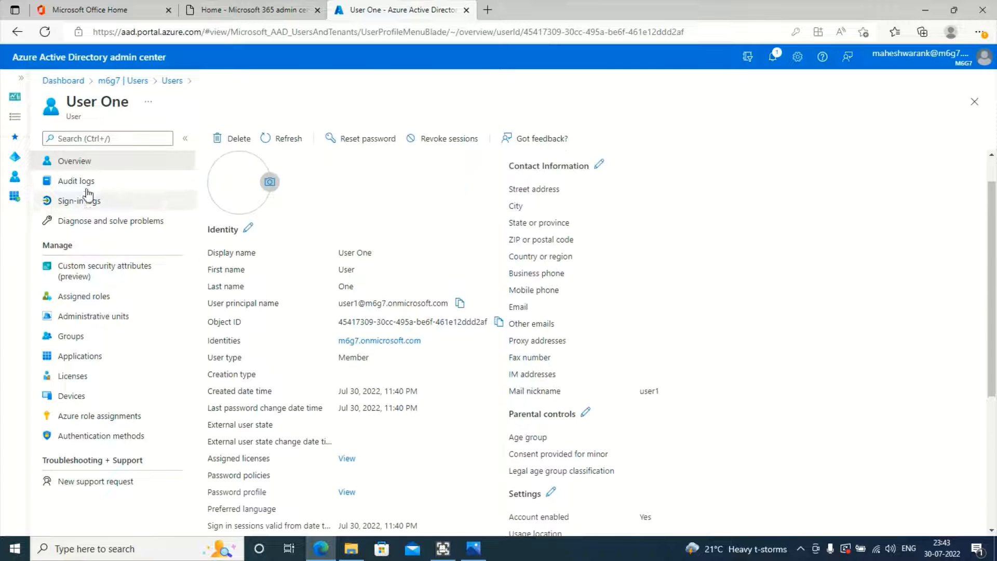
{"action": "left_click", "coordinate": [102, 313]}
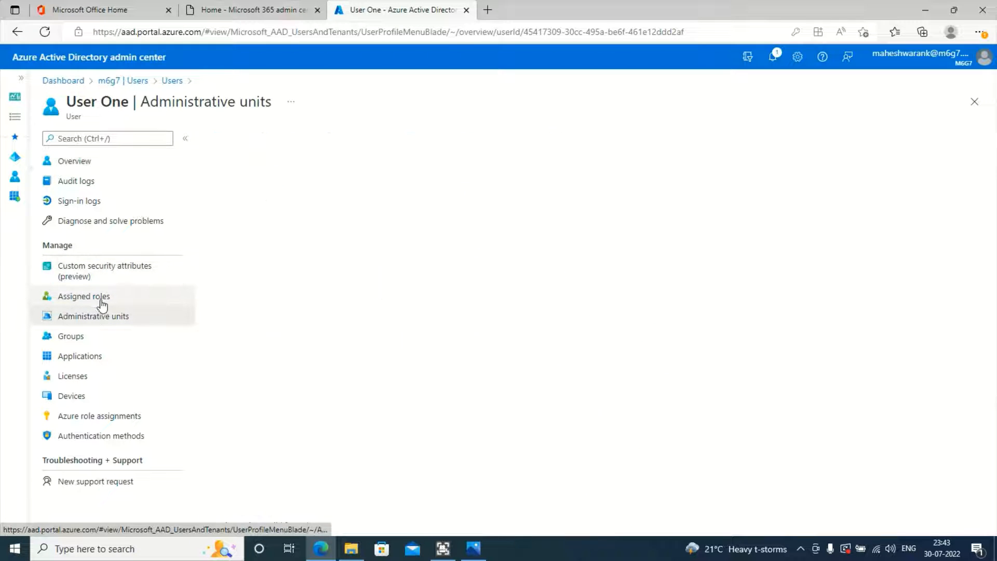
Step: Go through User One's Assigned roles and Administrative units to Groups, which shows no memberships
{"action": "left_click", "coordinate": [101, 301]}
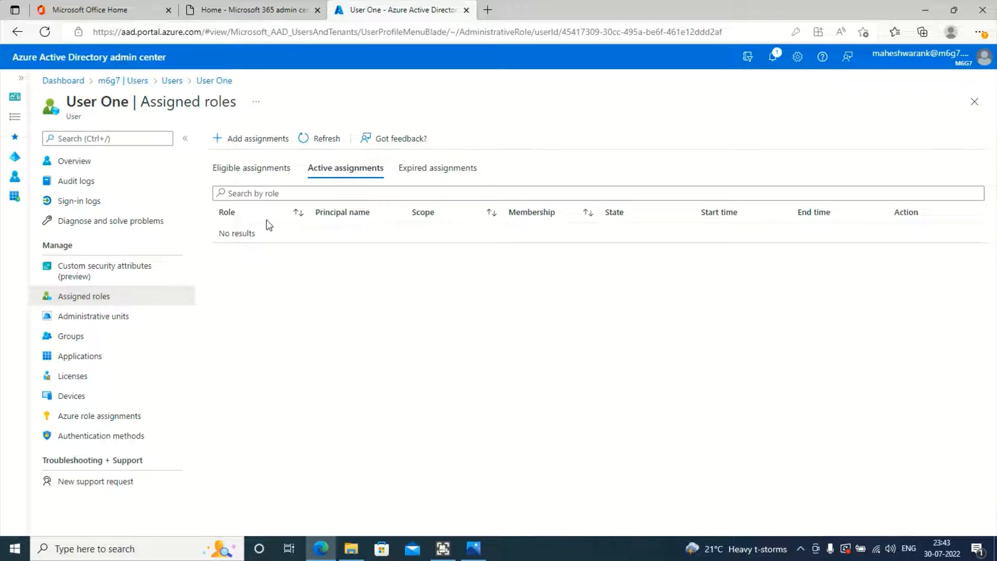
{"action": "left_click", "coordinate": [104, 317]}
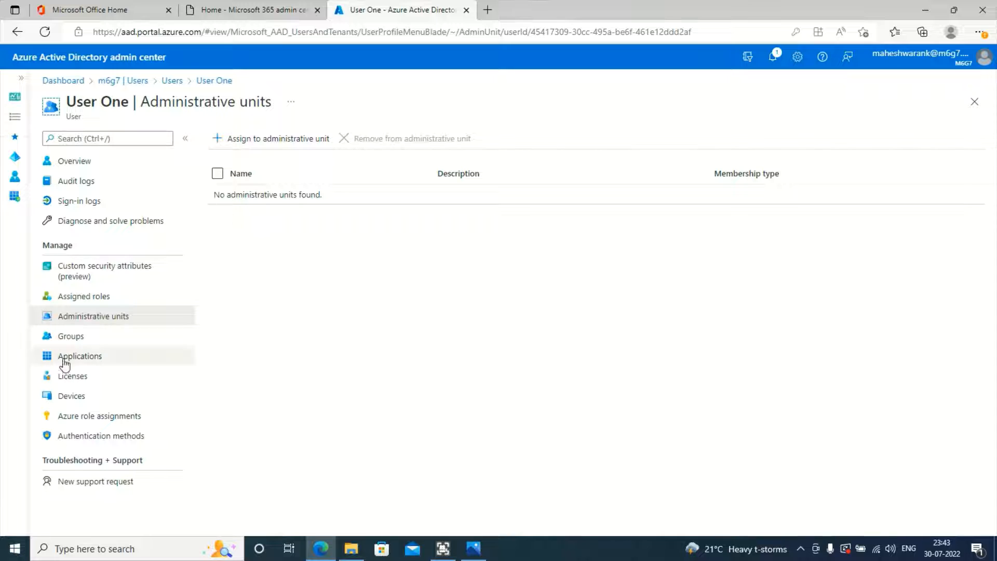
{"action": "left_click", "coordinate": [124, 347]}
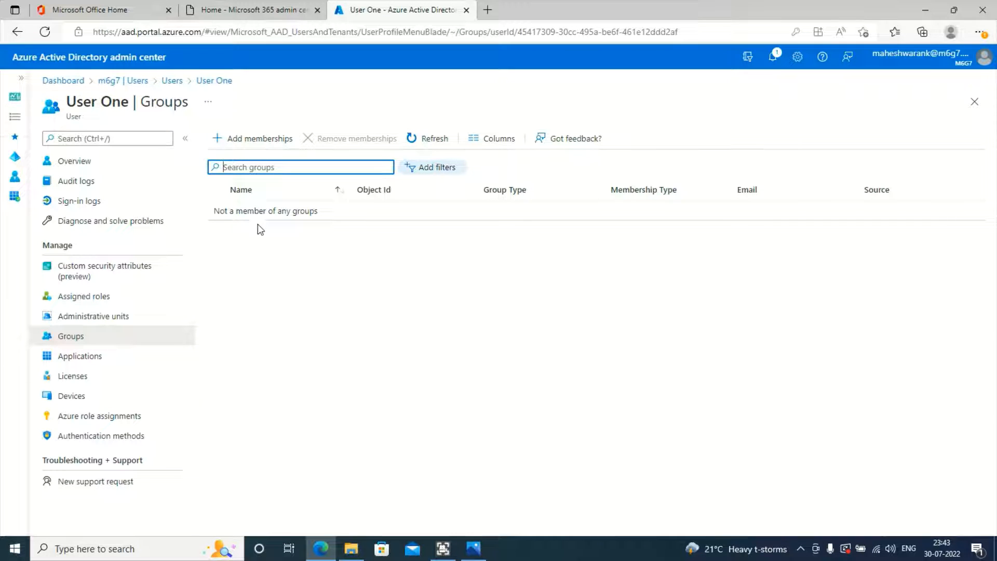
Step: Add User One as a member of the U.S. Sales group
{"action": "left_click", "coordinate": [264, 141]}
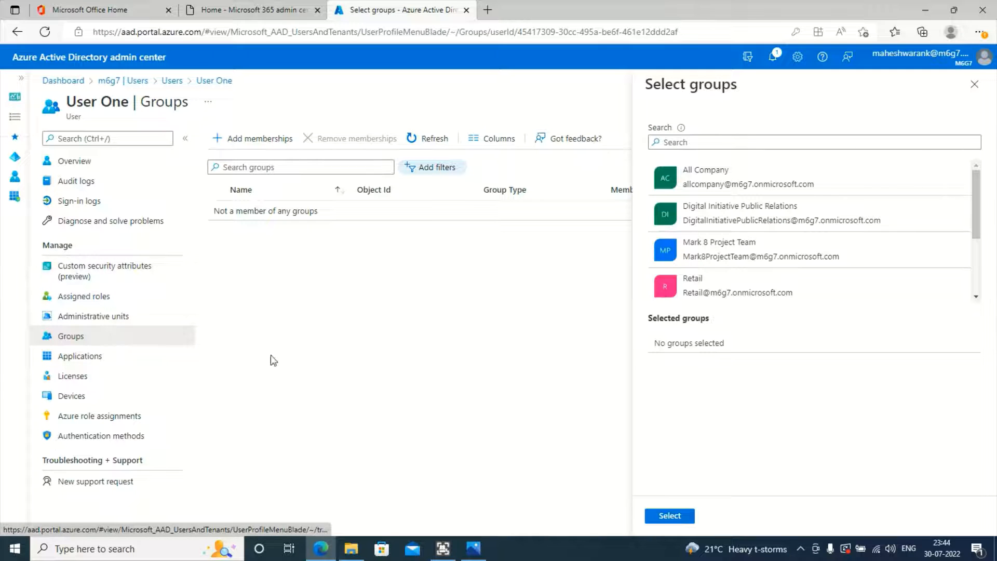
{"action": "scroll", "coordinate": [737, 260], "scroll_direction": "down", "scroll_amount": 3}
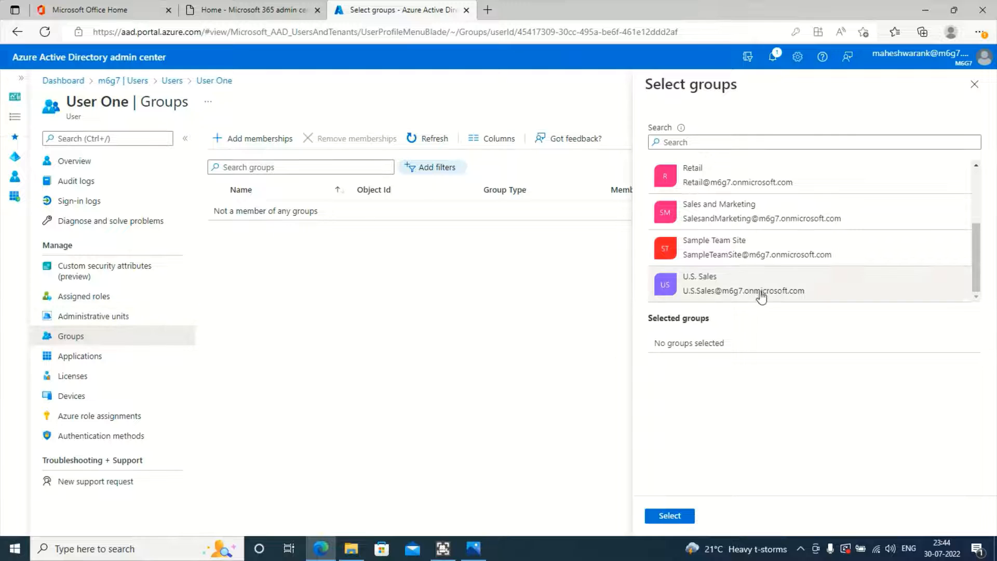
{"action": "left_click", "coordinate": [771, 285]}
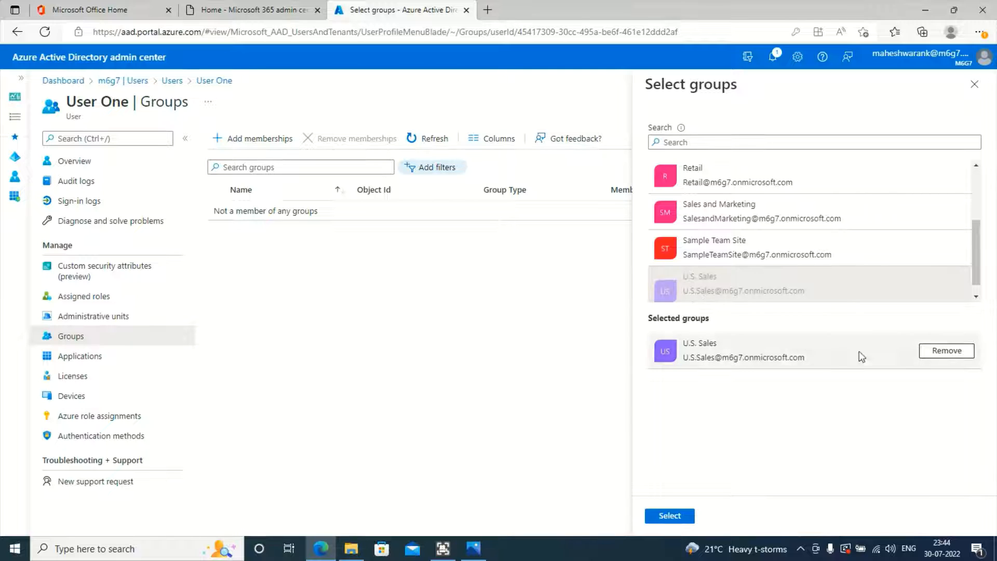
{"action": "left_click", "coordinate": [669, 517]}
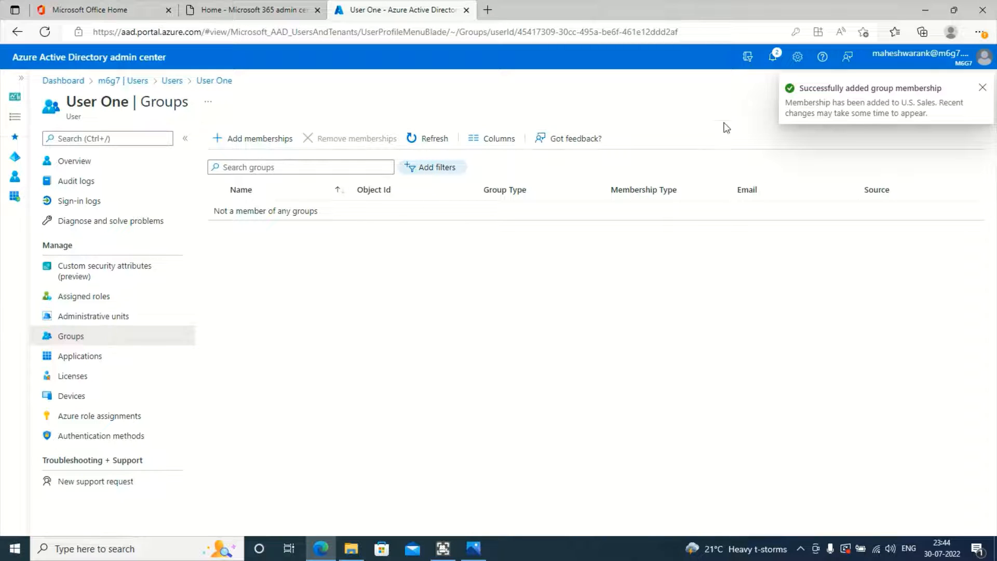
Step: Check notifications, refresh the groups list, and view User One's application assignments
{"action": "left_click", "coordinate": [778, 64]}
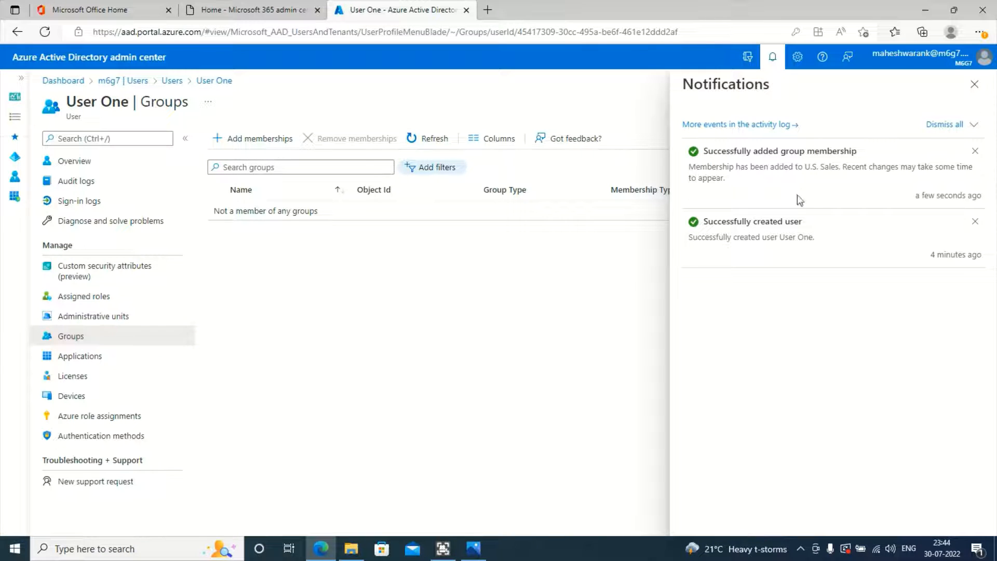
{"action": "left_click", "coordinate": [974, 84]}
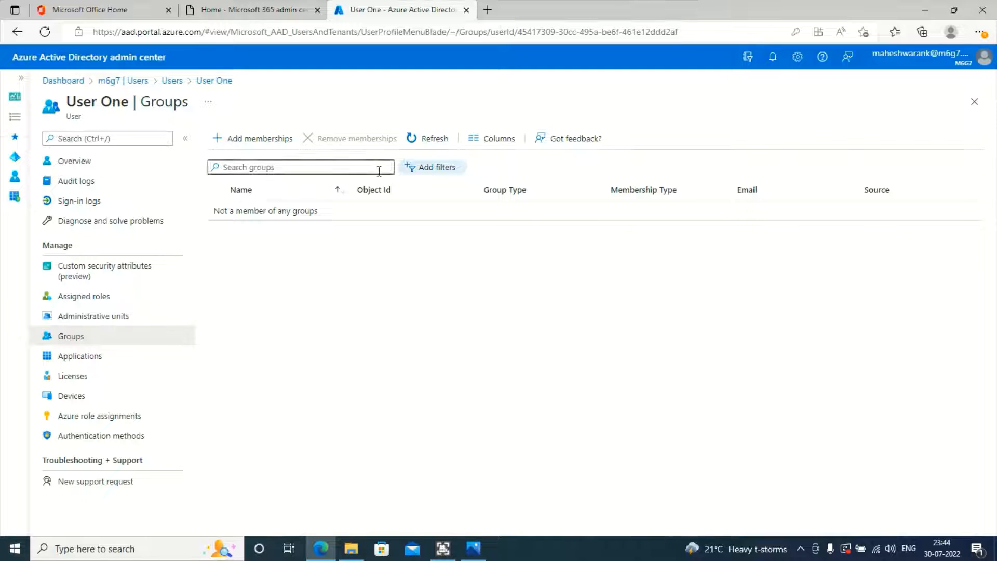
{"action": "left_click", "coordinate": [417, 139]}
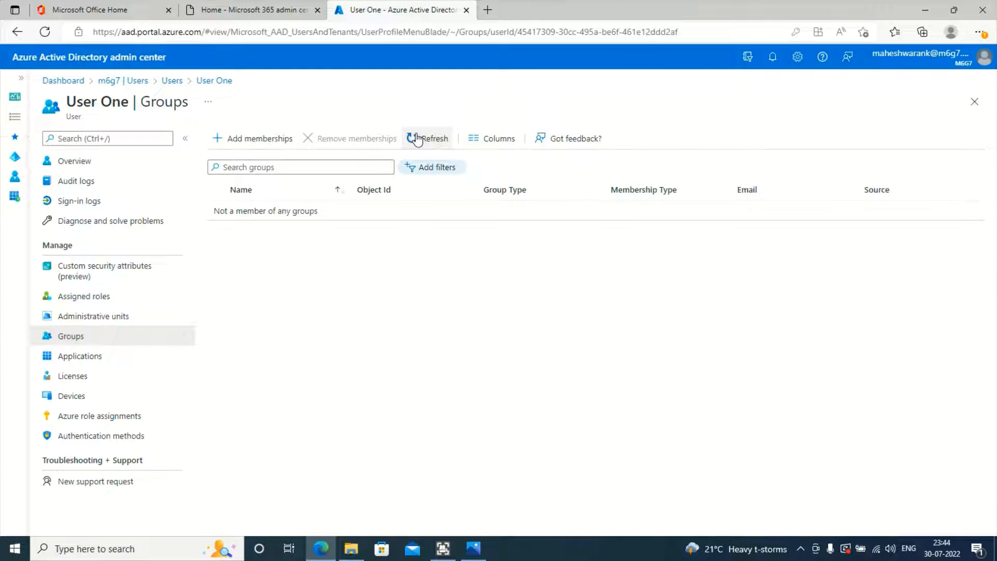
{"action": "left_click", "coordinate": [417, 139]}
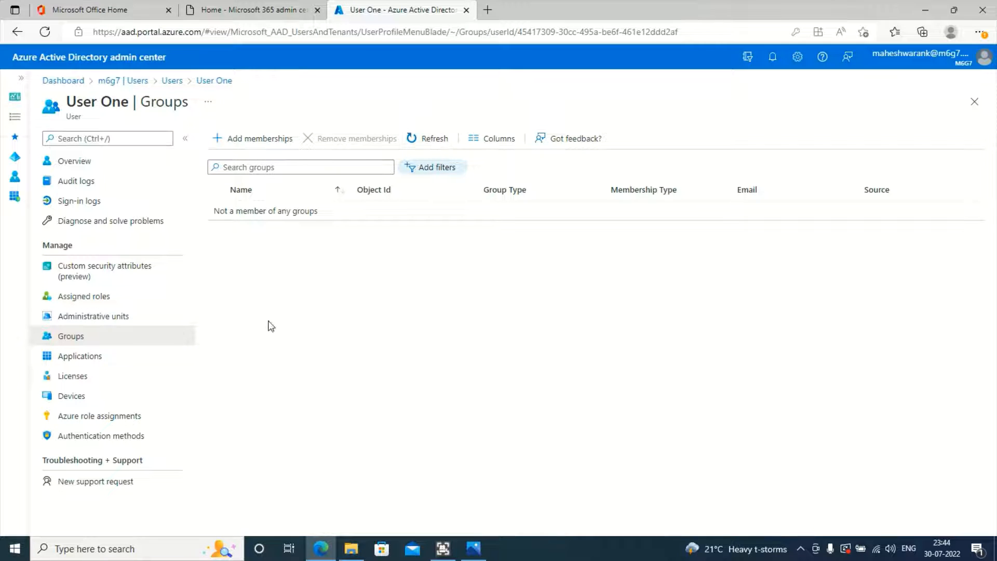
{"action": "left_click", "coordinate": [127, 343]}
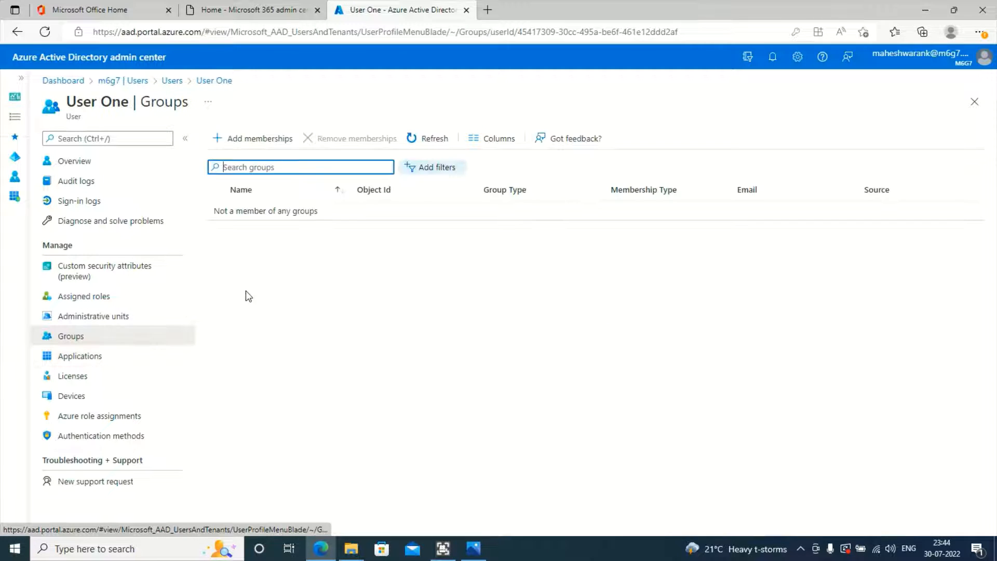
{"action": "left_click", "coordinate": [151, 359]}
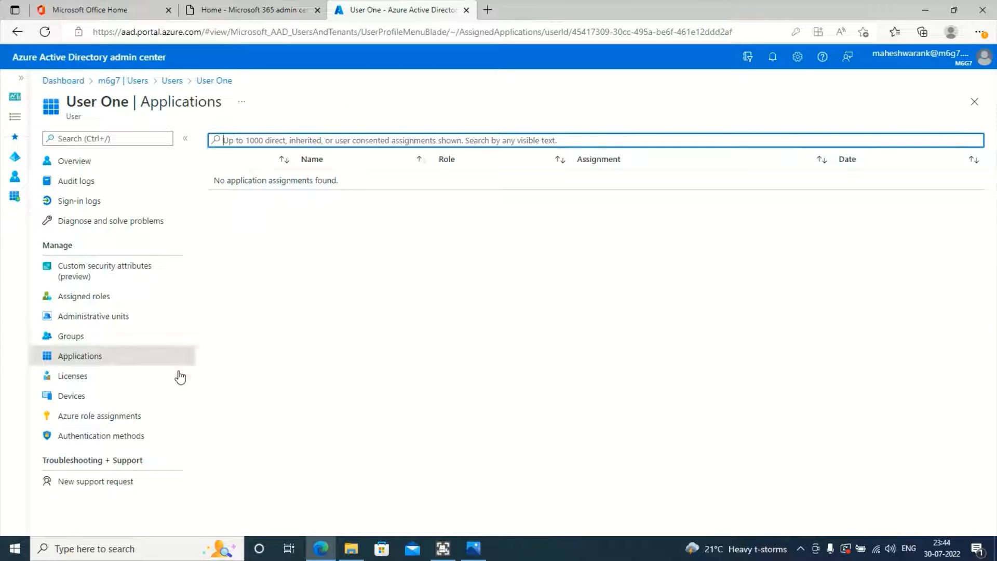
Step: Review User One's licenses, devices, and Azure role assignments, checking the empty Subscription list
{"action": "left_click", "coordinate": [122, 384]}
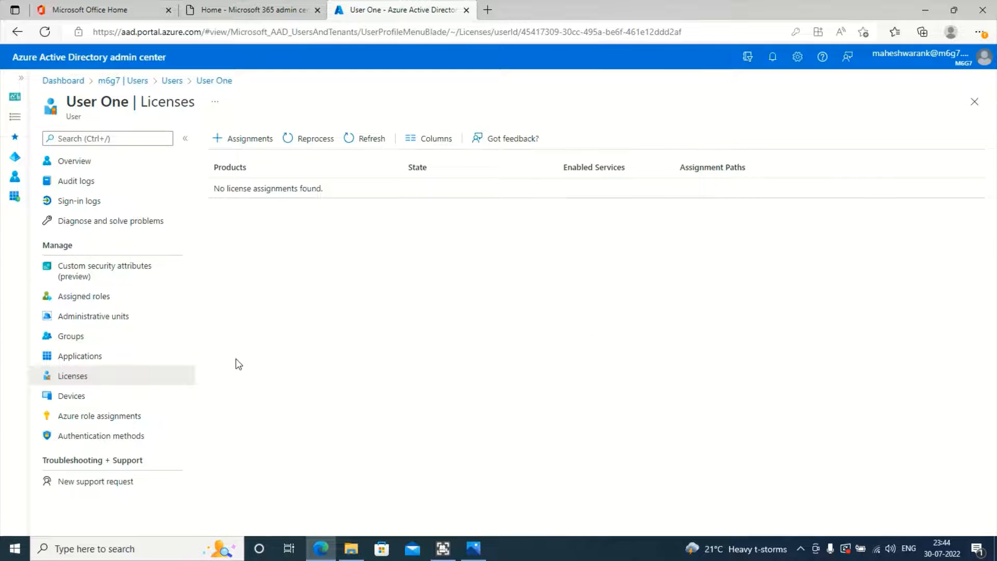
{"action": "left_click", "coordinate": [96, 405]}
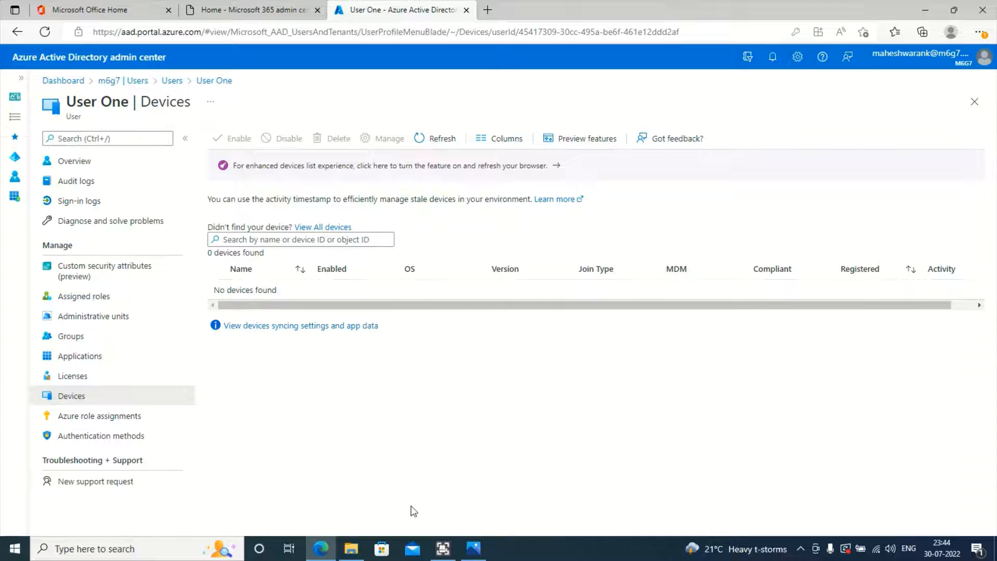
{"action": "left_click", "coordinate": [117, 415]}
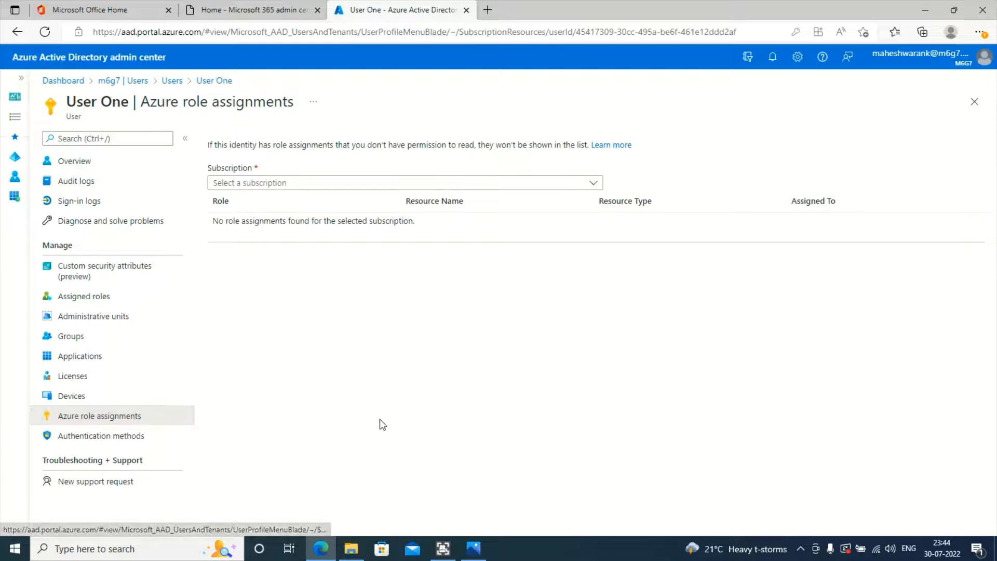
{"action": "left_click", "coordinate": [513, 183]}
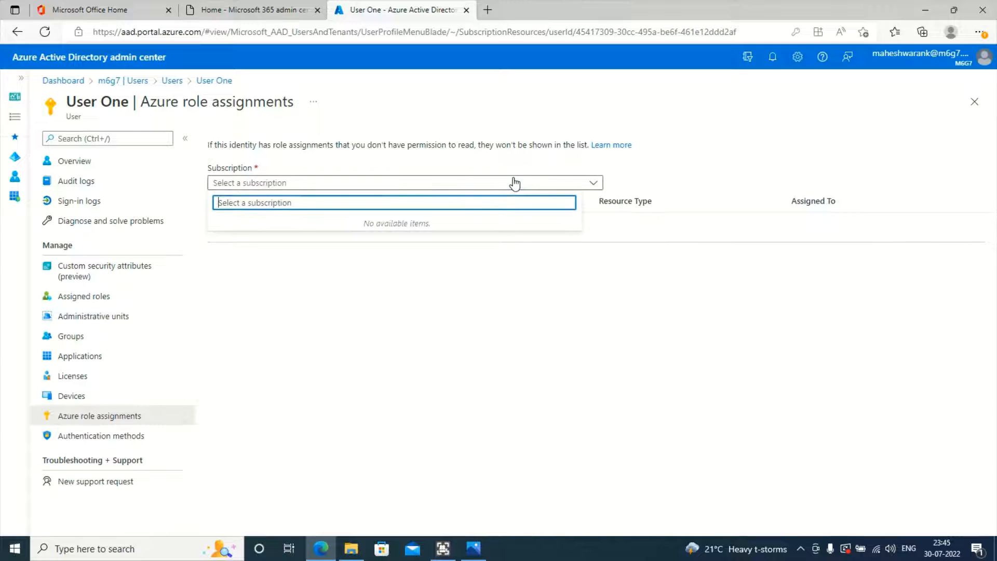
{"action": "left_click", "coordinate": [514, 184]}
{"action": "left_click", "coordinate": [517, 184]}
{"action": "left_click", "coordinate": [223, 366]}
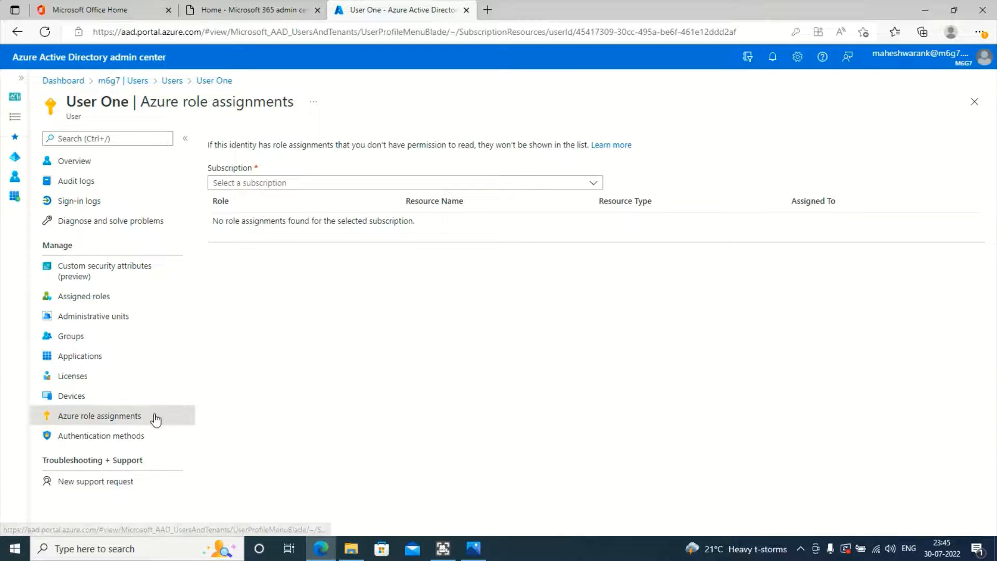
Step: View User One's authentication methods, then return to their Overview page
{"action": "left_click", "coordinate": [126, 442]}
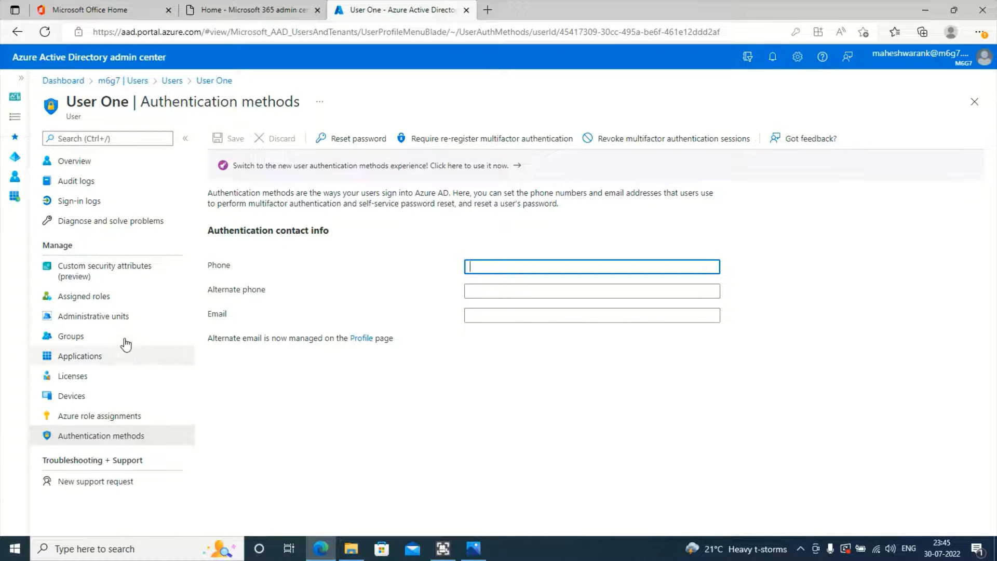
{"action": "left_click", "coordinate": [105, 289]}
{"action": "left_click", "coordinate": [105, 279]}
{"action": "left_click", "coordinate": [120, 301]}
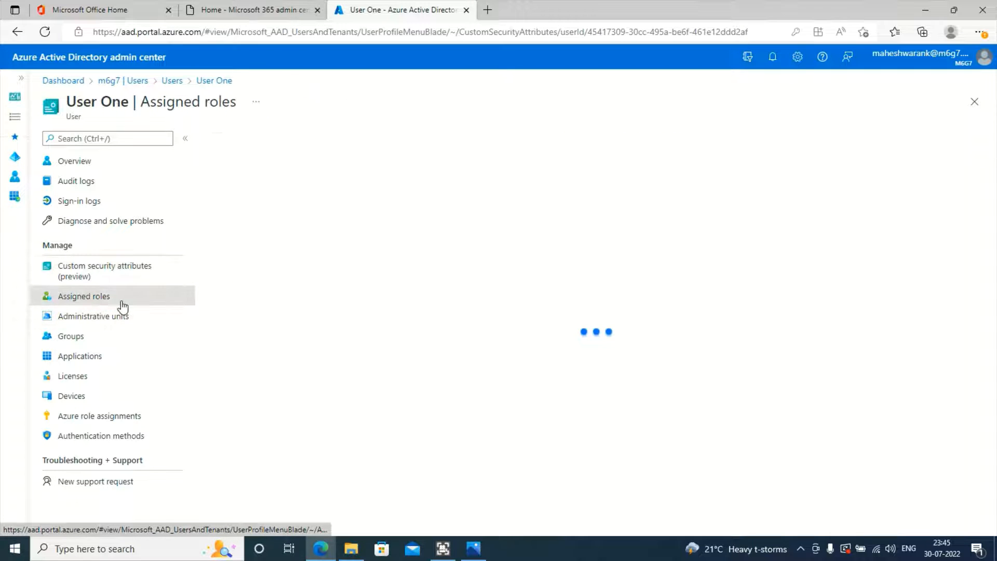
{"action": "left_click", "coordinate": [121, 318]}
{"action": "left_click", "coordinate": [101, 165]}
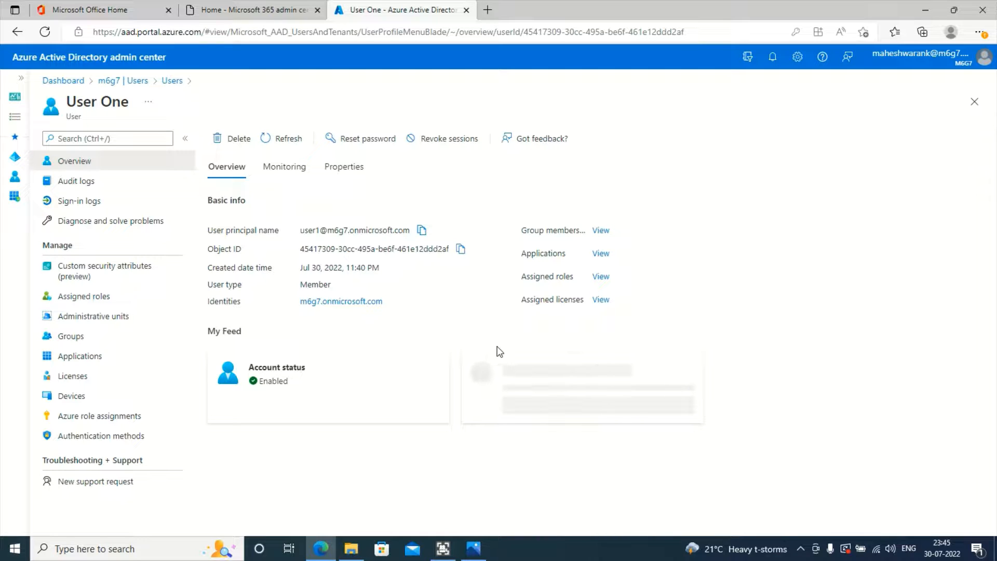
Step: In a new InPrivate window, sign in to the Office portal with the user's e-mail and temporary password
{"action": "key", "text": "ctrl+shift+n"}
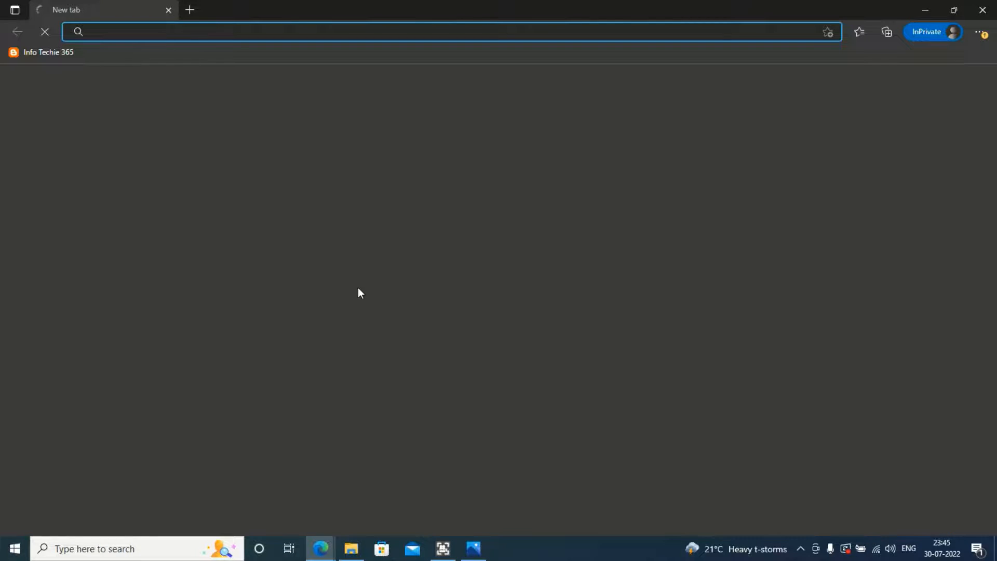
{"action": "type", "text": "portal.office.com"}
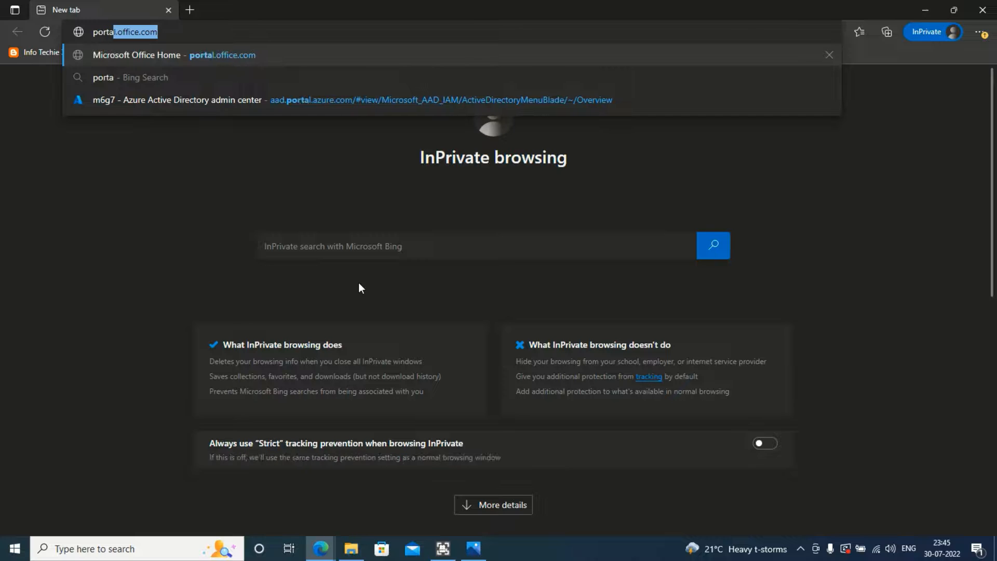
{"action": "key", "text": "Return"}
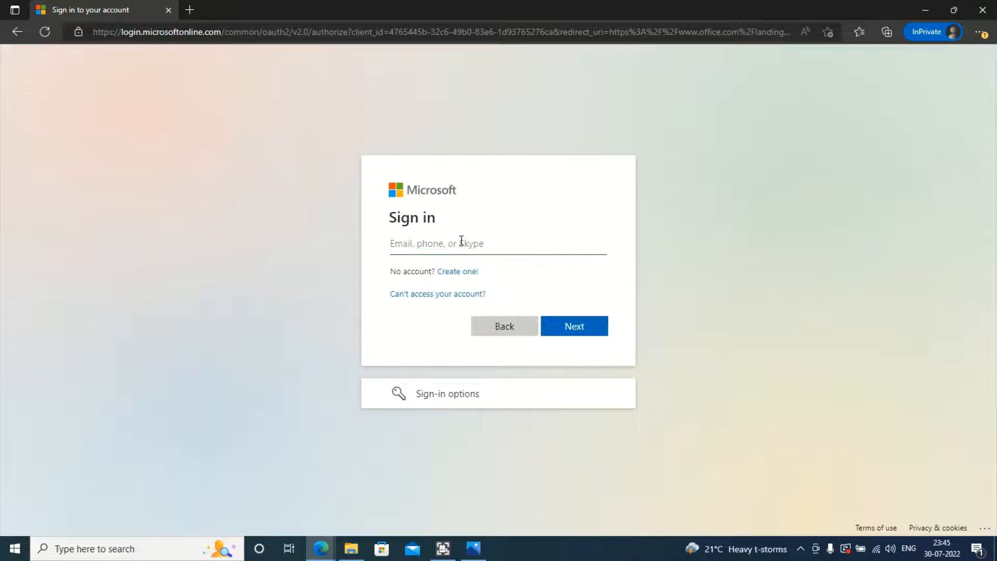
{"action": "left_click", "coordinate": [461, 242]}
{"action": "key", "text": "ctrl+v"}
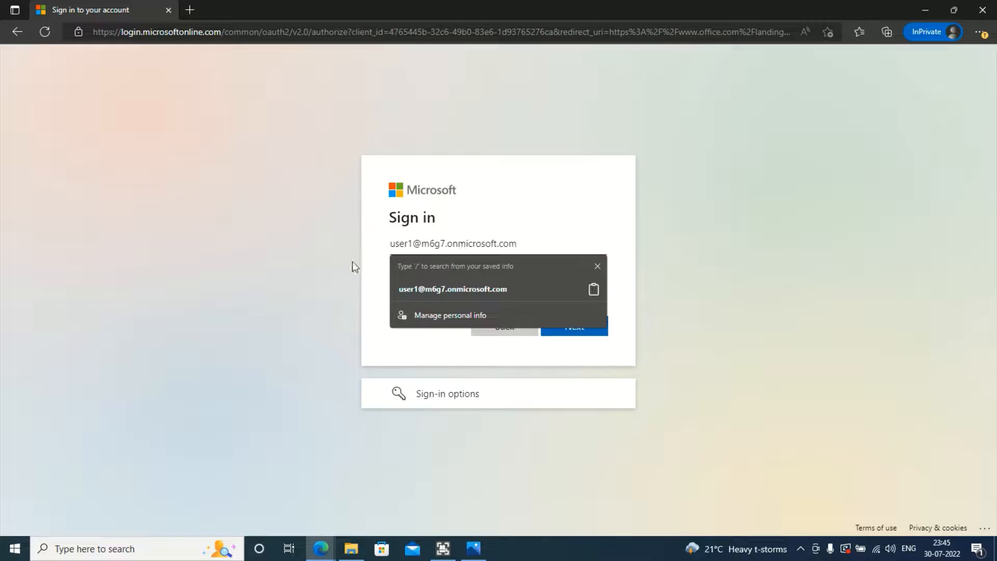
{"action": "left_click", "coordinate": [598, 327]}
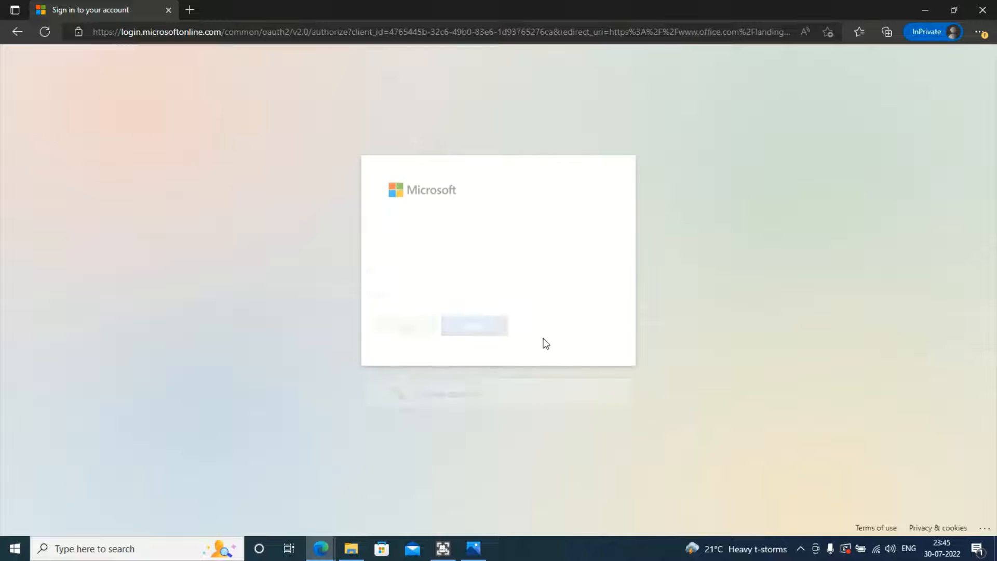
{"action": "type", "text": "••"}
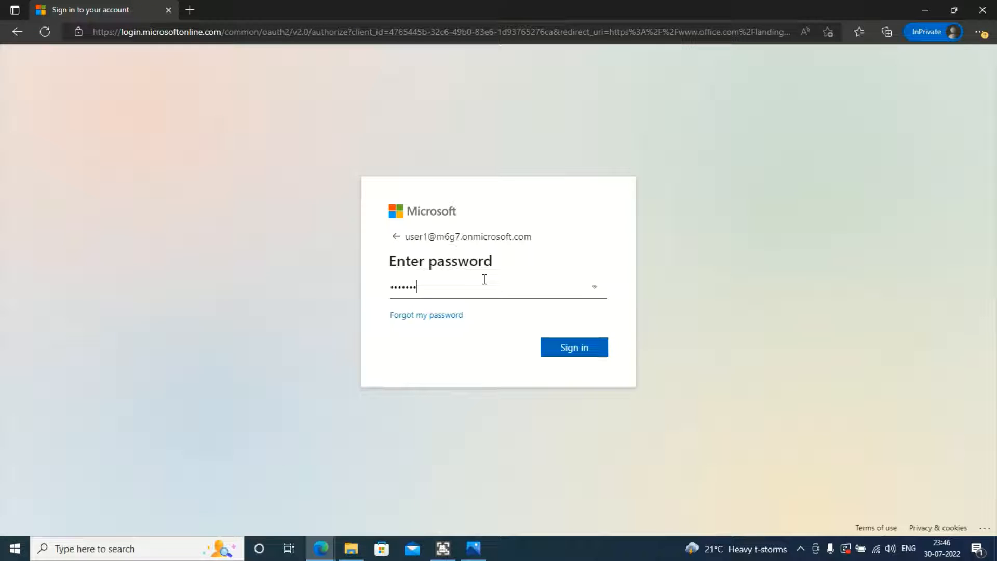
{"action": "type", "text": "••••••"}
{"action": "key", "text": "Return"}
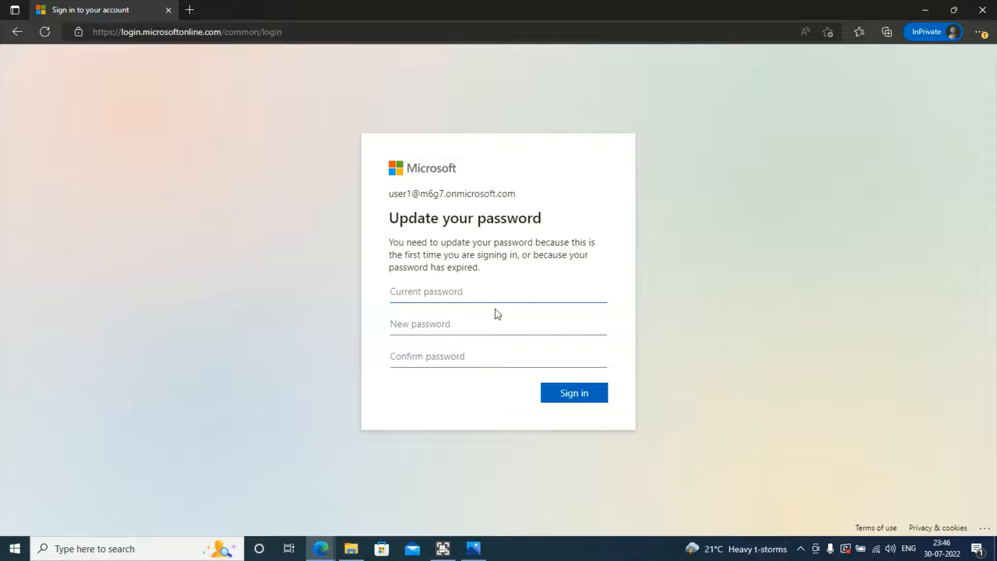
Step: Replace the temporary password with a new one and decline staying signed in
{"action": "type", "text": "••••"}
{"action": "mouse_move", "coordinate": [322, 548]}
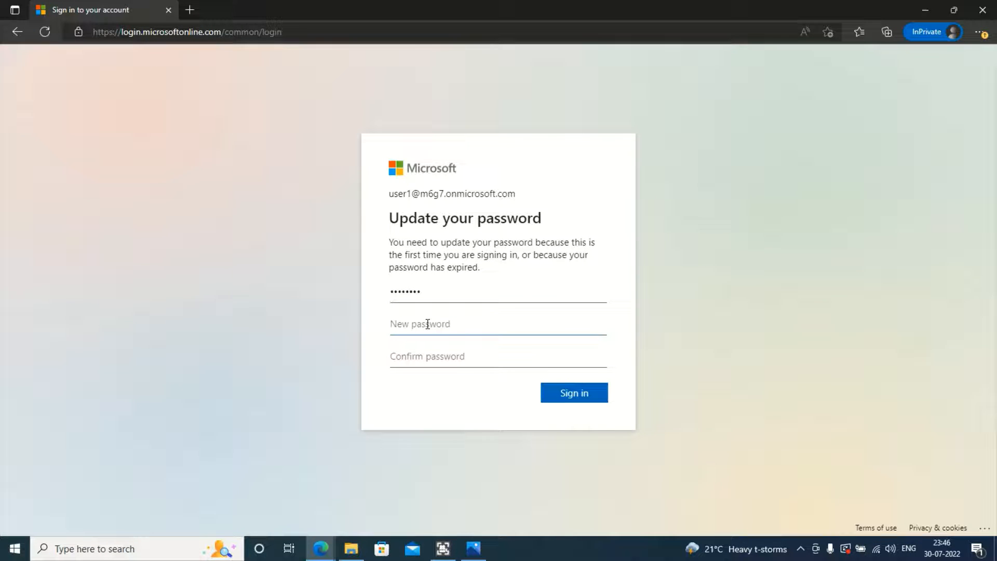
{"action": "type", "text": "P"}
{"action": "key", "text": "Tab"}
{"action": "type", "text": "P"}
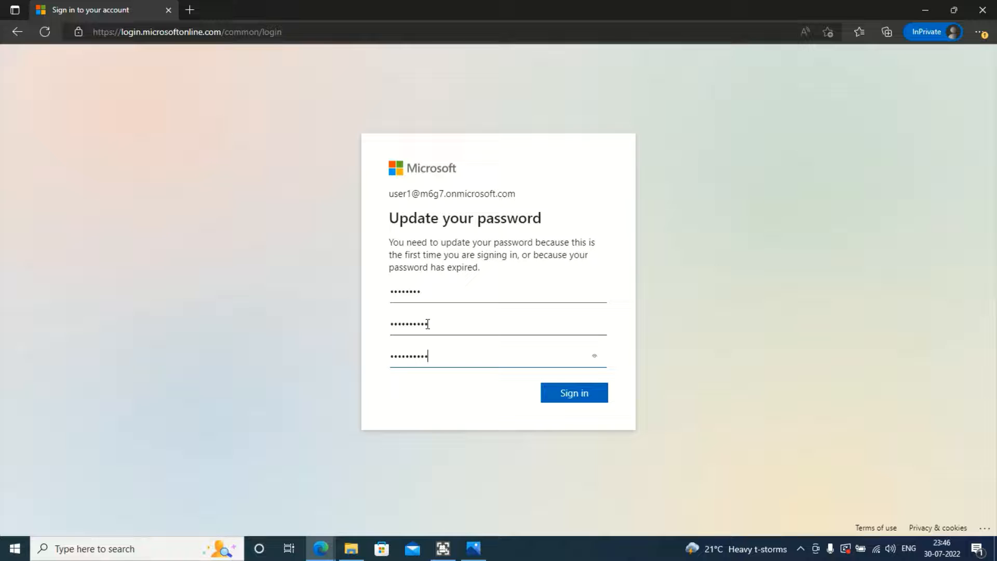
{"action": "left_click", "coordinate": [561, 394]}
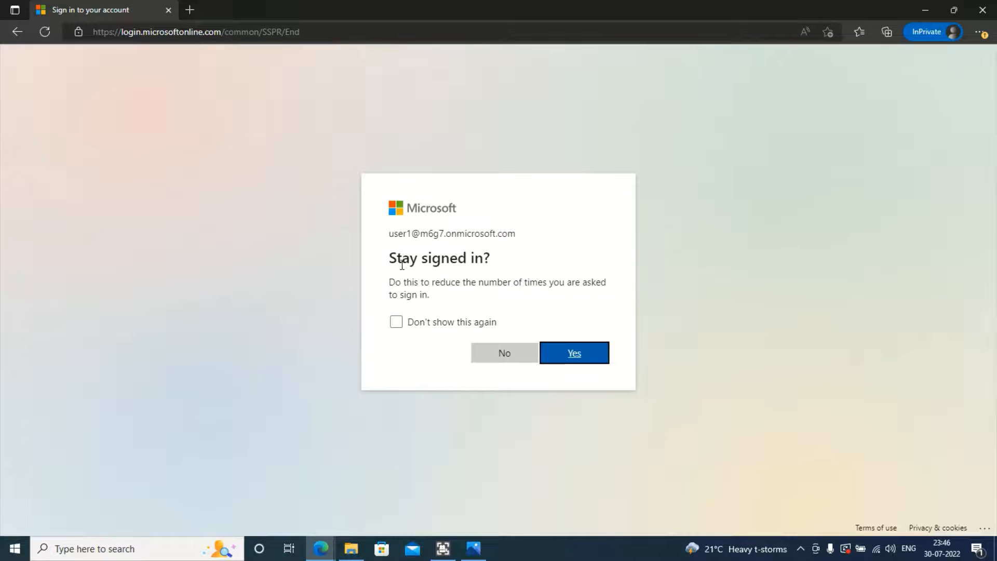
{"action": "left_click", "coordinate": [501, 359]}
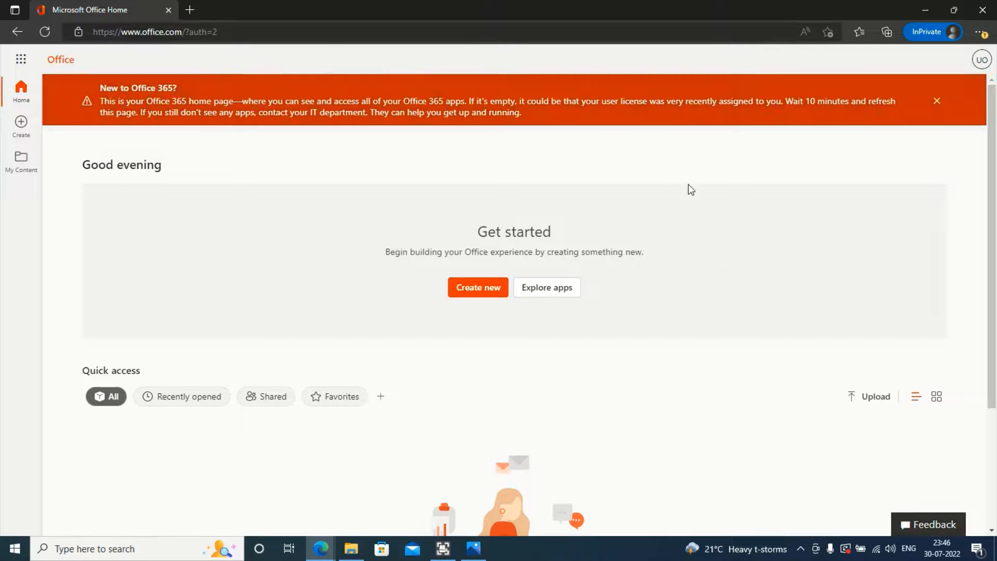
Step: Dismiss the 'New to Office 365?' banner and look through the app launcher
{"action": "left_click", "coordinate": [937, 101]}
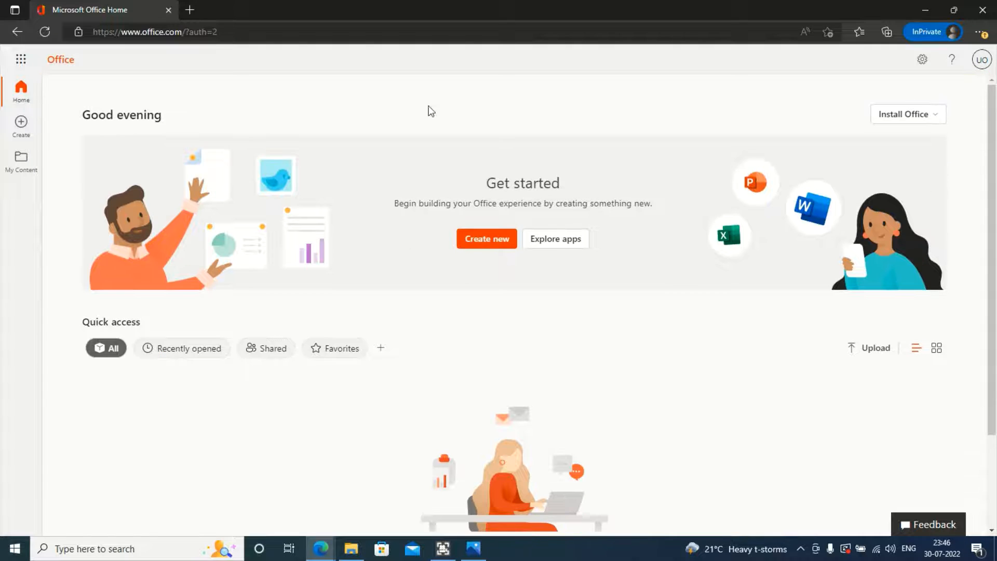
{"action": "left_click", "coordinate": [25, 61]}
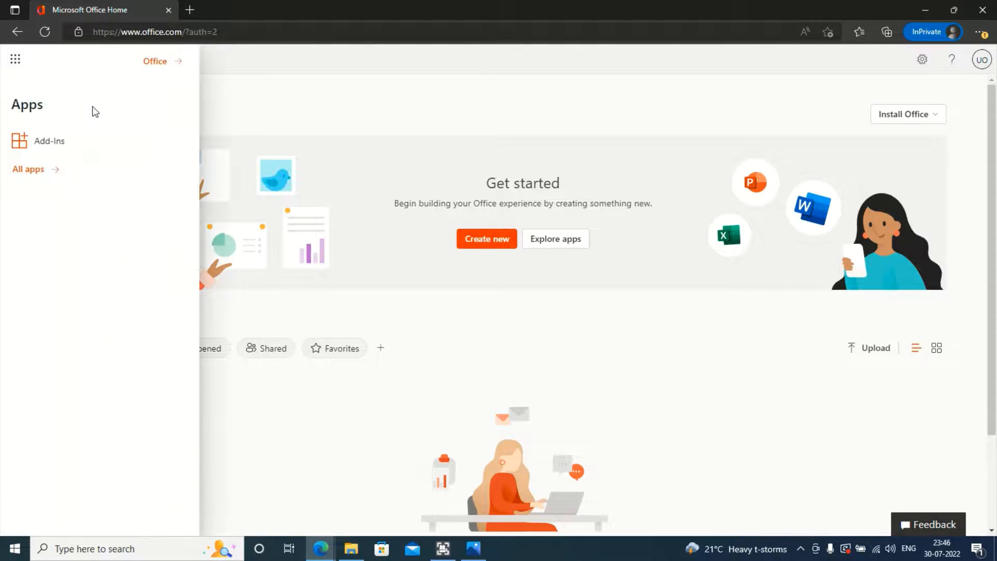
{"action": "left_click", "coordinate": [301, 101]}
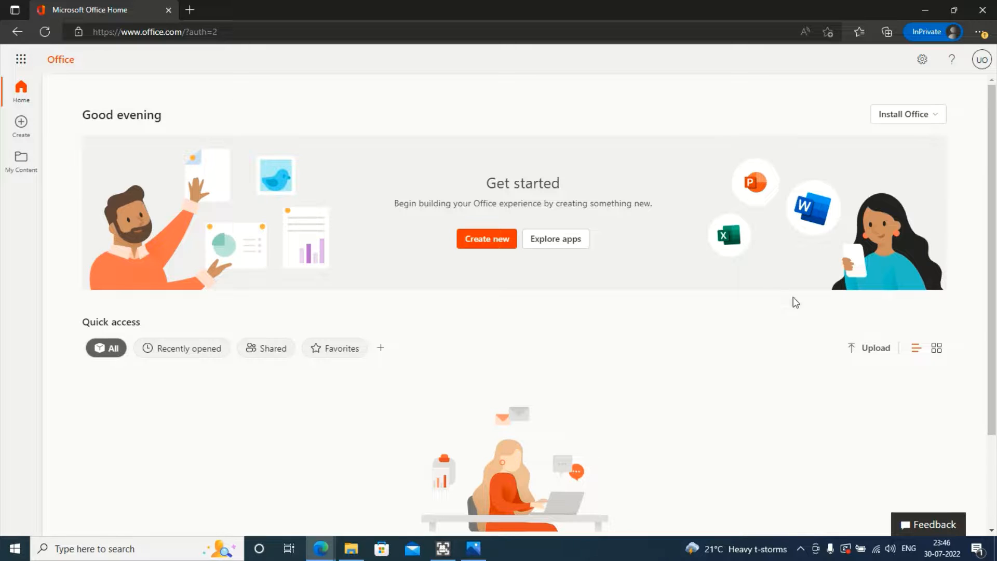
{"action": "left_click", "coordinate": [23, 59]}
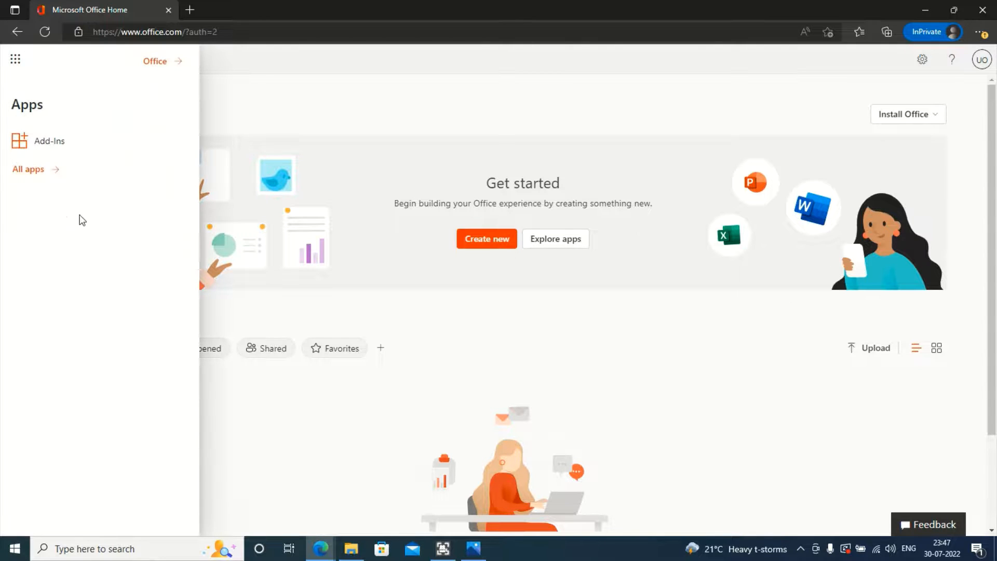
{"action": "left_click", "coordinate": [288, 444]}
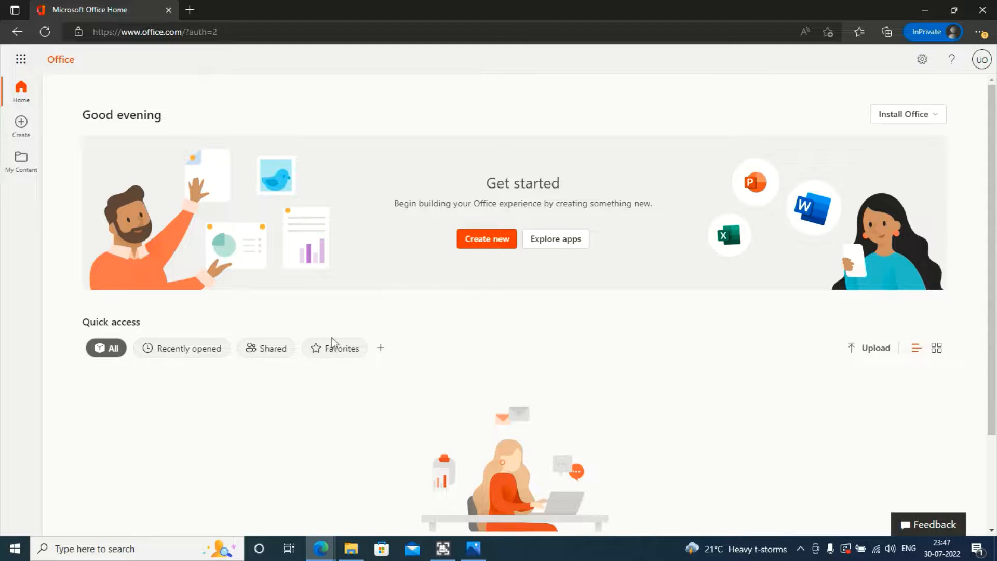
Step: Check the signed-in UO account in Settings and the account card, then minimize Office
{"action": "left_click", "coordinate": [922, 60]}
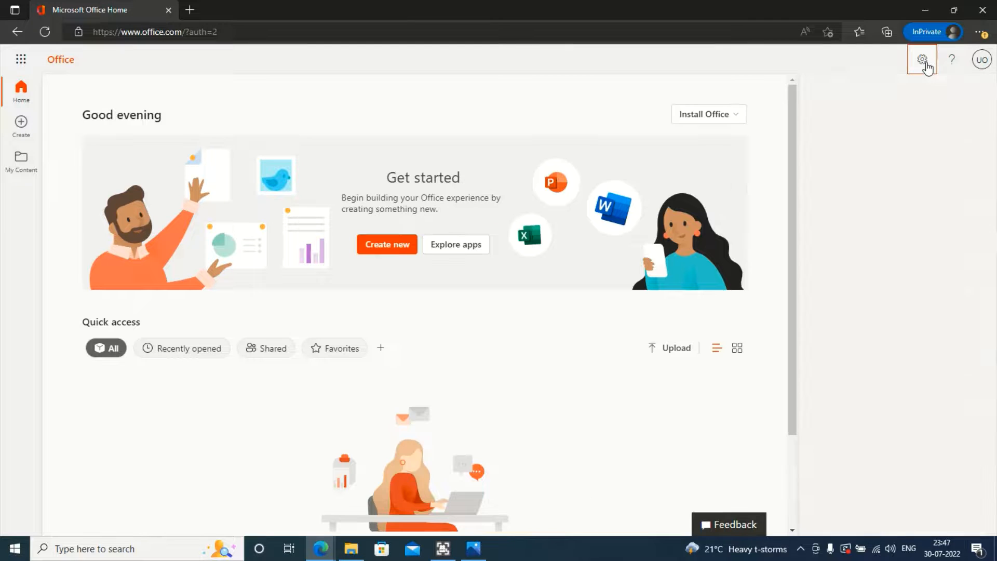
{"action": "left_click", "coordinate": [980, 60]}
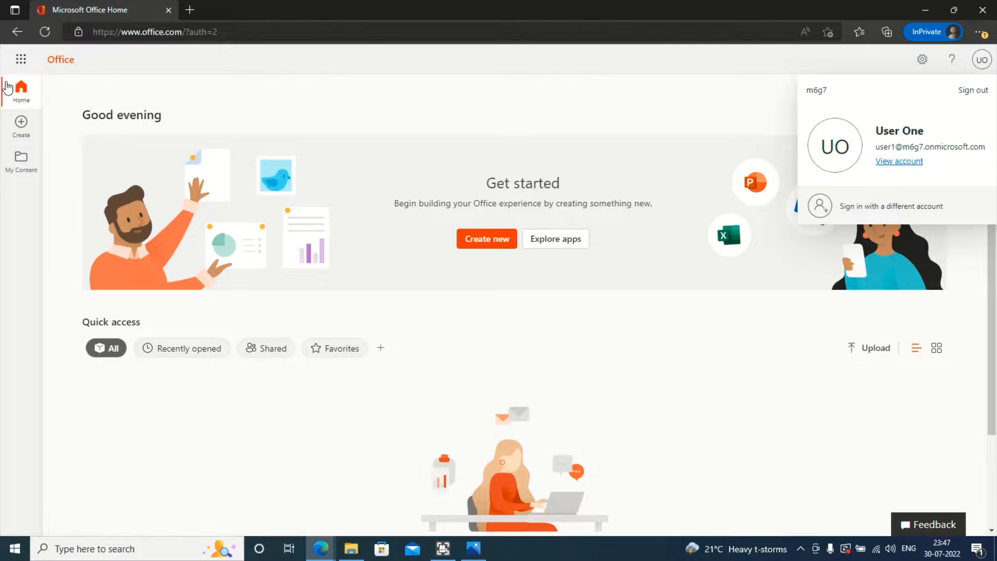
{"action": "left_click", "coordinate": [21, 61]}
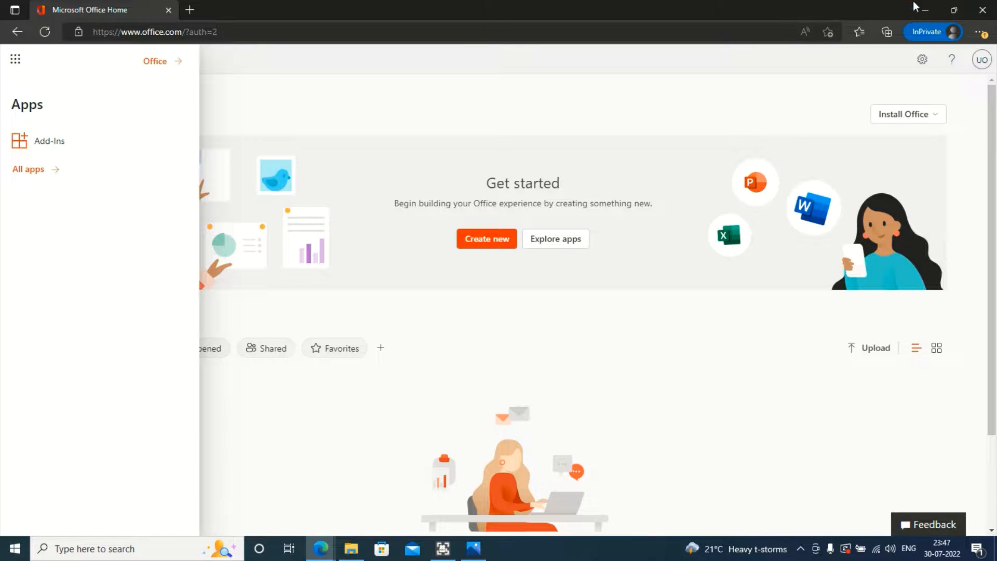
{"action": "left_click", "coordinate": [927, 9]}
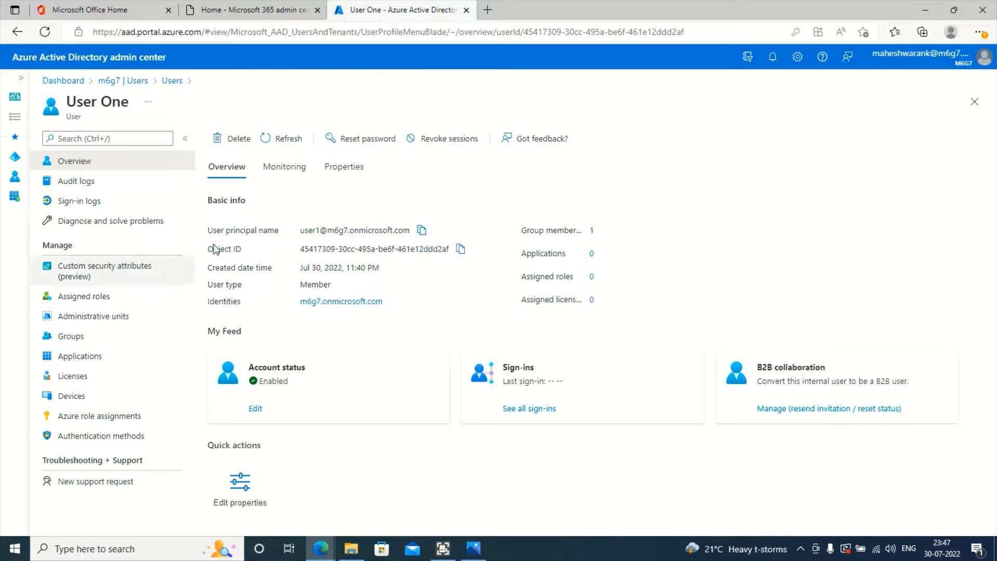
Step: Refresh User One's overview and Monitoring sign-in data, then open Edit properties
{"action": "left_click", "coordinate": [267, 138]}
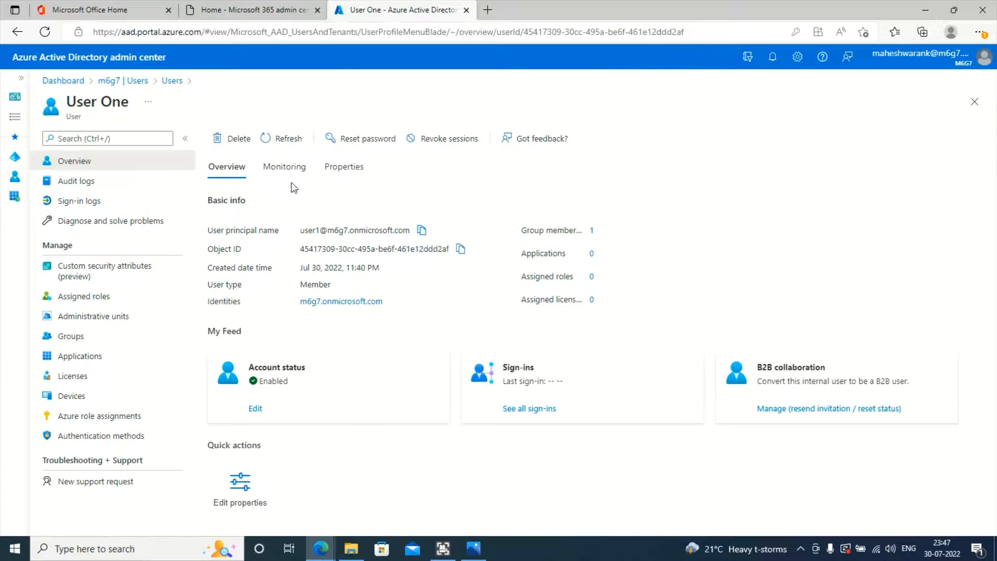
{"action": "left_click", "coordinate": [274, 179]}
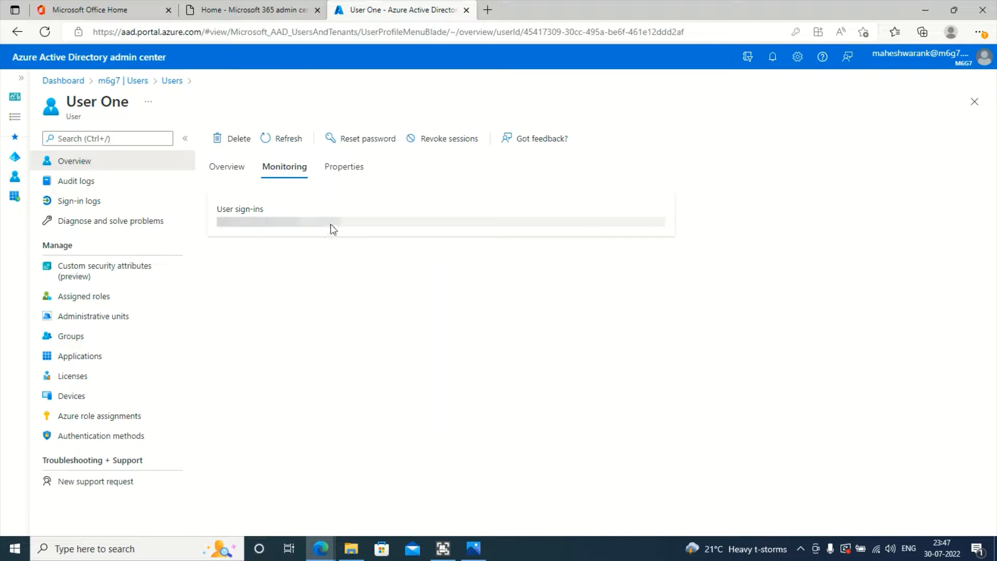
{"action": "left_click", "coordinate": [273, 143]}
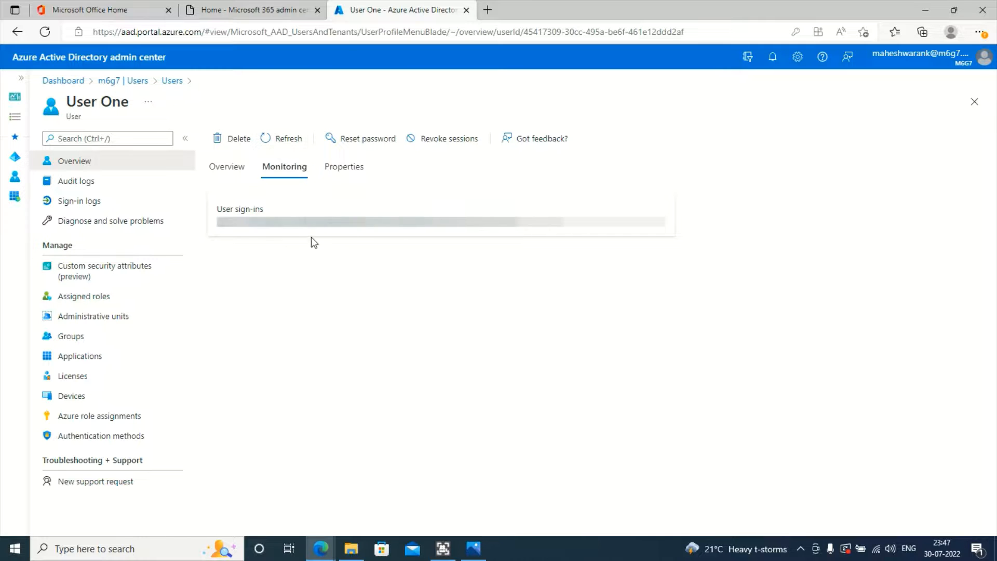
{"action": "left_click", "coordinate": [230, 170]}
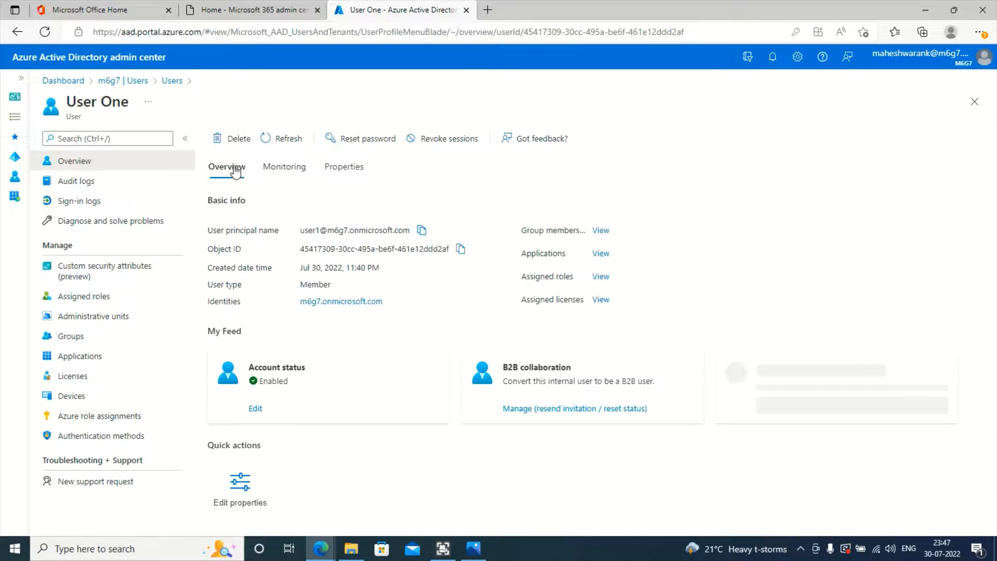
{"action": "scroll", "coordinate": [304, 280], "scroll_direction": "down", "scroll_amount": 2}
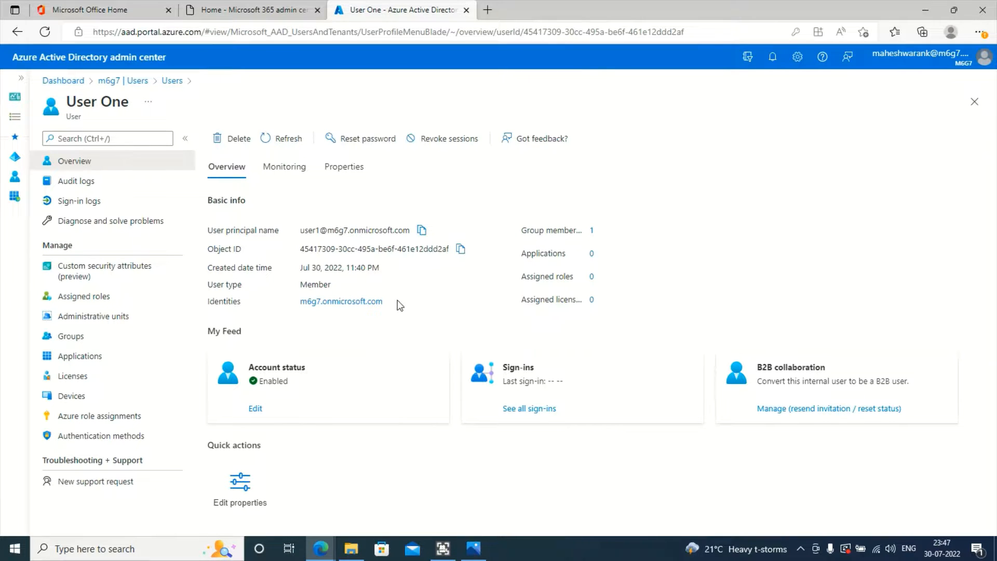
{"action": "left_click", "coordinate": [234, 498]}
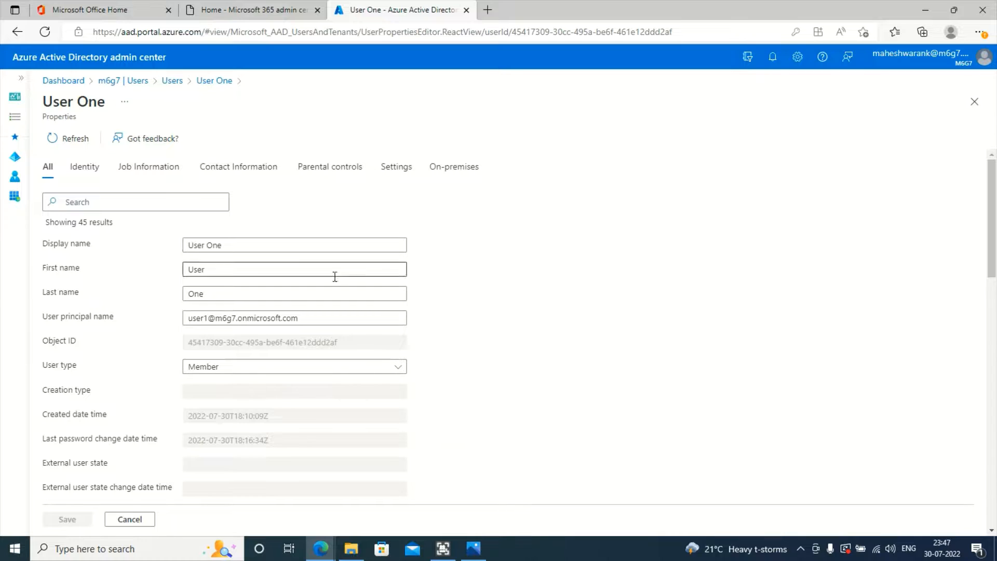
Step: Find the Last password change date time value, then return to User One's overview
{"action": "scroll", "coordinate": [318, 348], "scroll_direction": "down", "scroll_amount": 4}
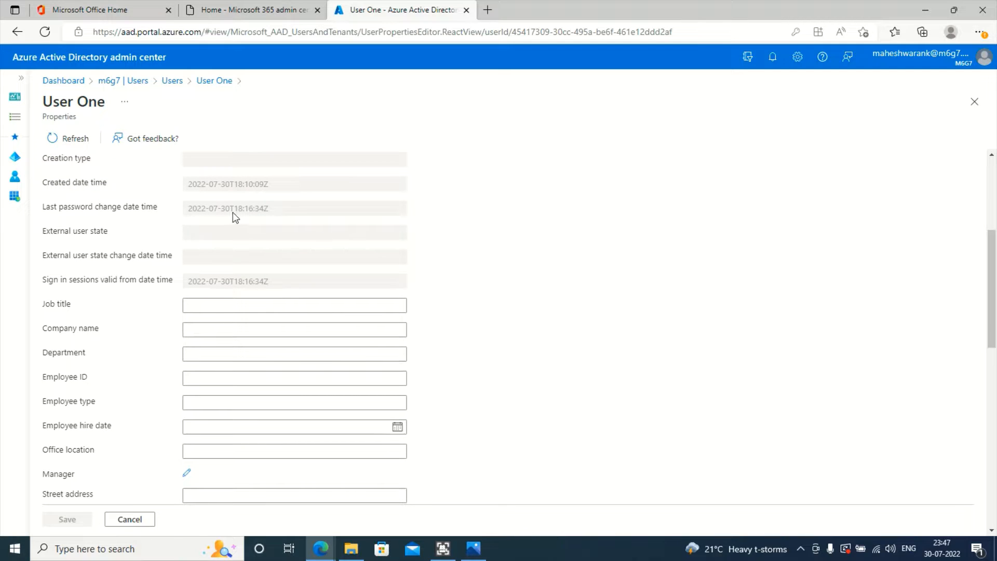
{"action": "triple_click", "coordinate": [205, 211]}
{"action": "double_click", "coordinate": [256, 209]}
{"action": "left_click", "coordinate": [486, 225]}
{"action": "double_click", "coordinate": [248, 185]}
{"action": "triple_click", "coordinate": [244, 208]}
{"action": "left_click", "coordinate": [499, 221]}
{"action": "scroll", "coordinate": [248, 312], "scroll_direction": "down", "scroll_amount": 1}
{"action": "scroll", "coordinate": [258, 356], "scroll_direction": "up", "scroll_amount": 5}
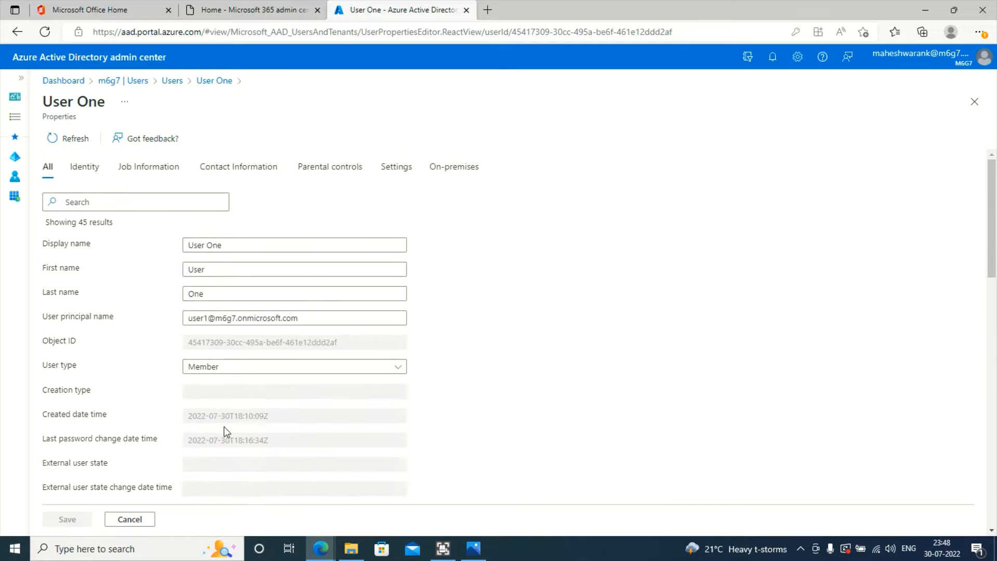
{"action": "left_click", "coordinate": [217, 82]}
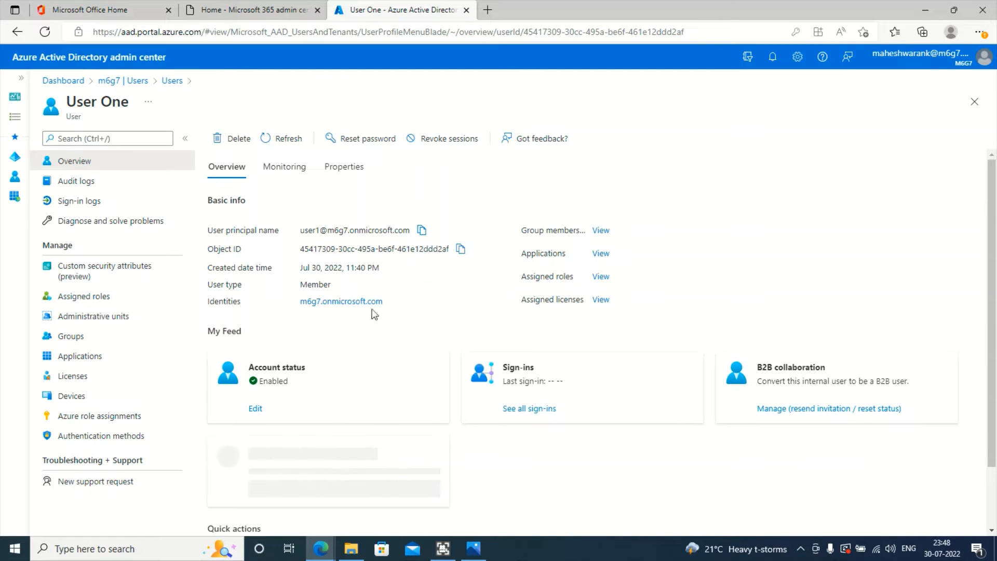
Step: On the Properties tab, highlight the last password change date, Jul 30, 2022, 11:46 PM
{"action": "left_click", "coordinate": [345, 167]}
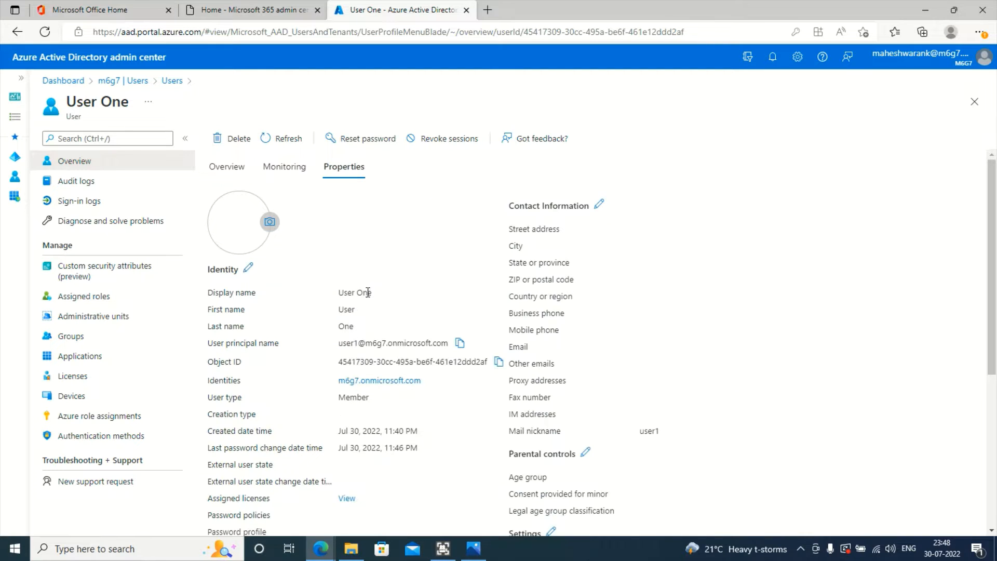
{"action": "scroll", "coordinate": [376, 322], "scroll_direction": "down", "scroll_amount": 1}
{"action": "scroll", "coordinate": [376, 322], "scroll_direction": "down", "scroll_amount": 2}
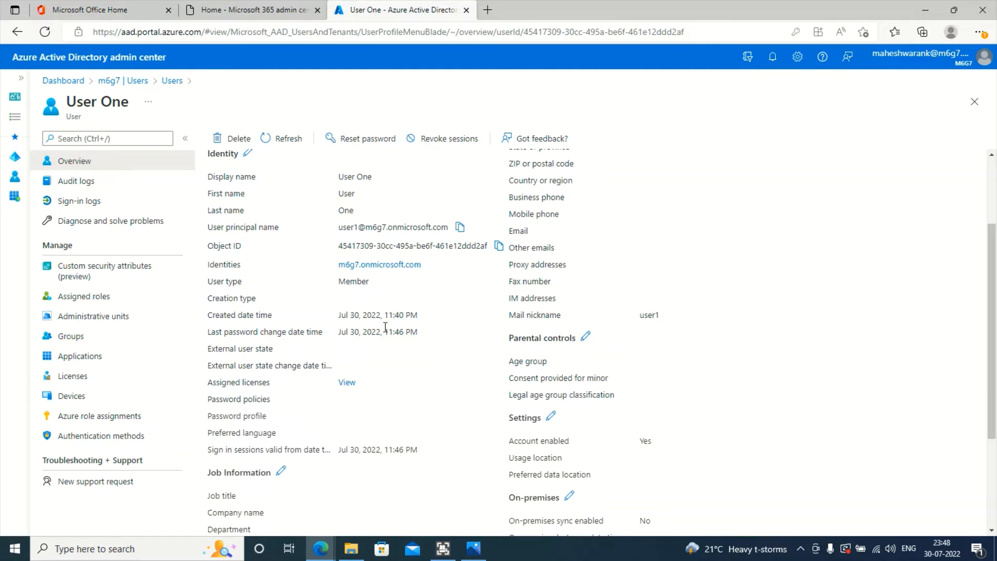
{"action": "triple_click", "coordinate": [385, 327]}
{"action": "scroll", "coordinate": [458, 360], "scroll_direction": "down", "scroll_amount": 3}
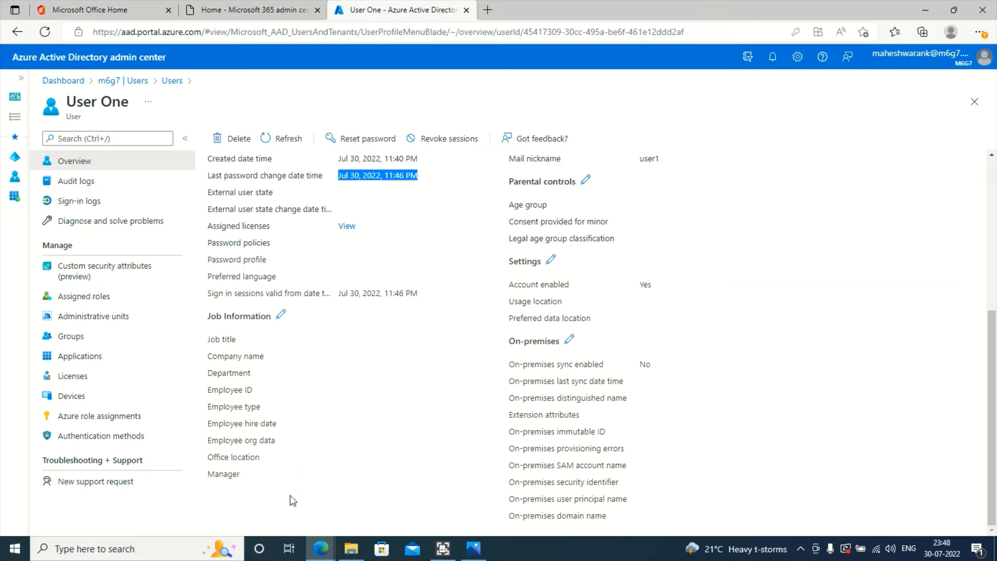
{"action": "scroll", "coordinate": [377, 467], "scroll_direction": "up", "scroll_amount": 2}
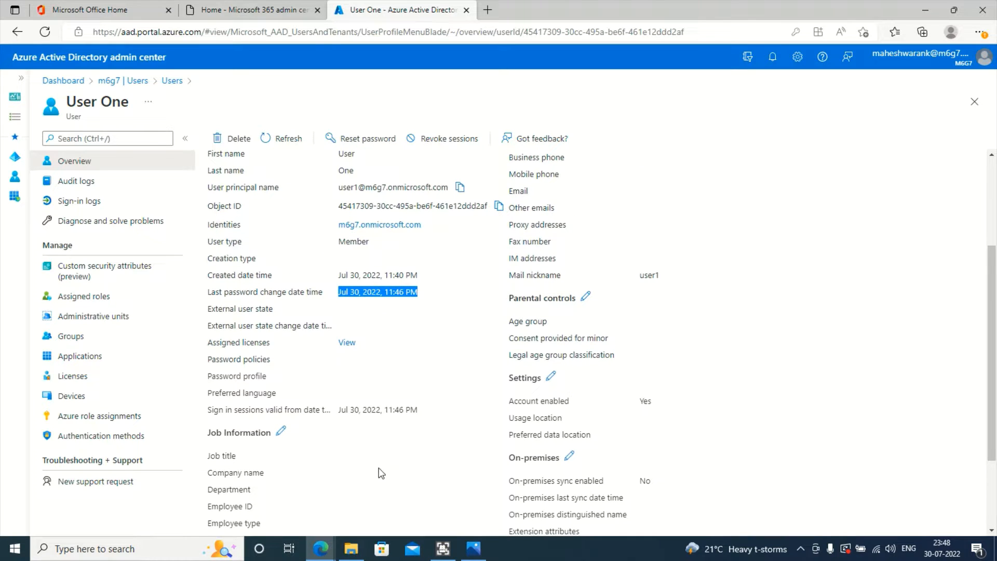
{"action": "scroll", "coordinate": [373, 465], "scroll_direction": "up", "scroll_amount": 3}
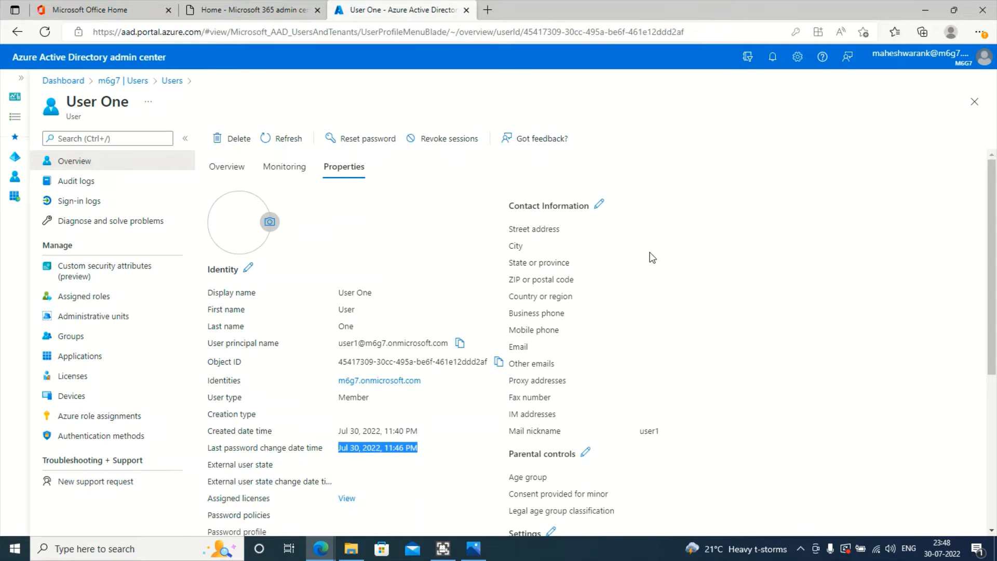
{"action": "left_click", "coordinate": [697, 249]}
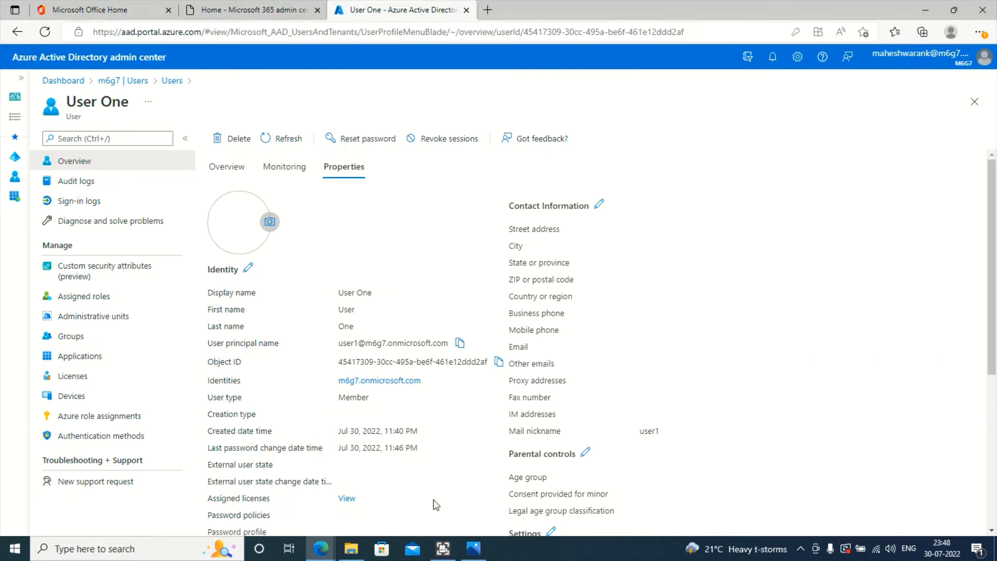